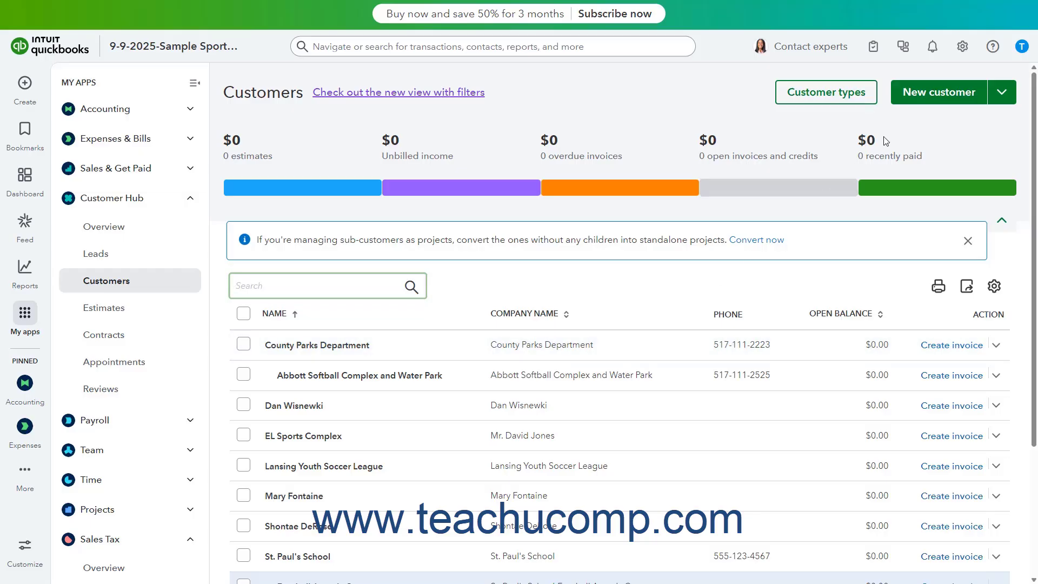
Step: Start a new customer, collapse all six form sections, then reopen Name and contact
left_click(924, 98)
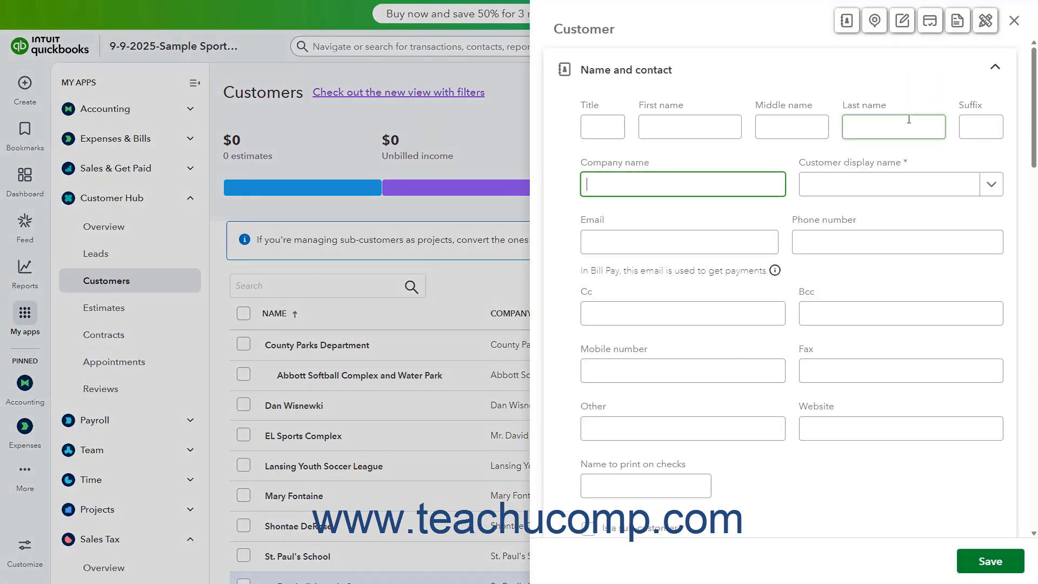
left_click(820, 76)
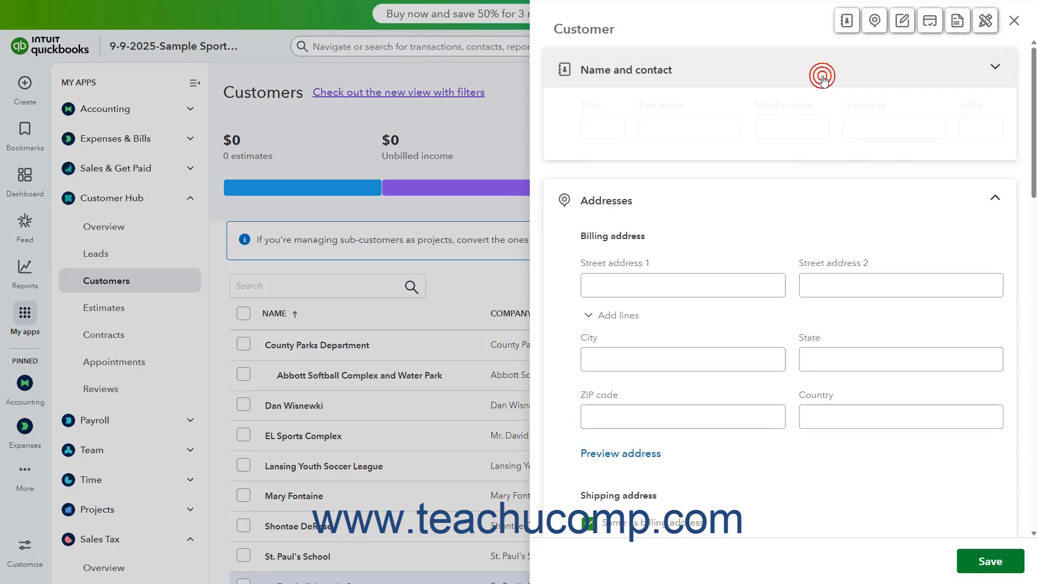
left_click(816, 128)
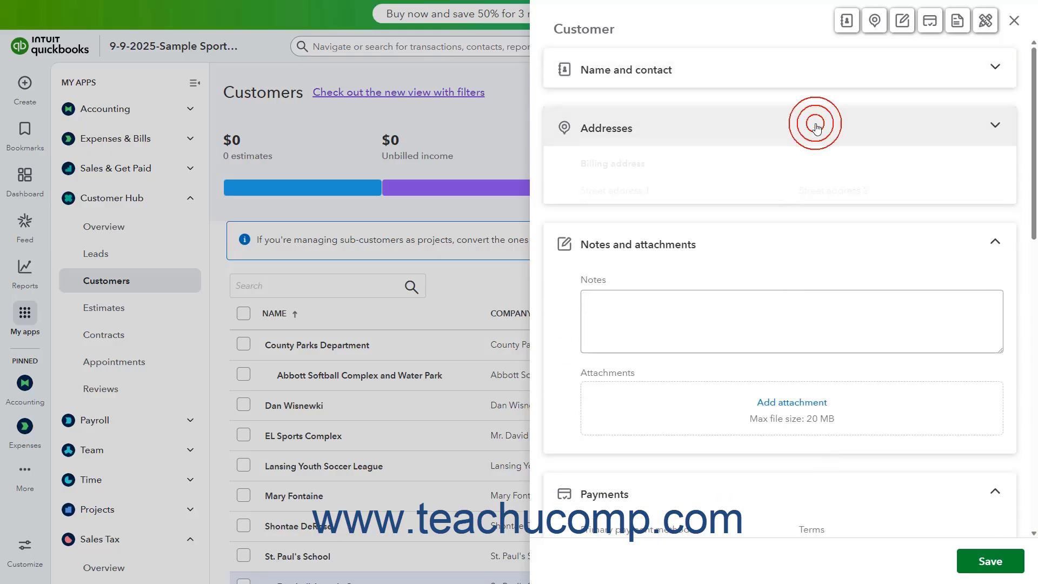
left_click(803, 193)
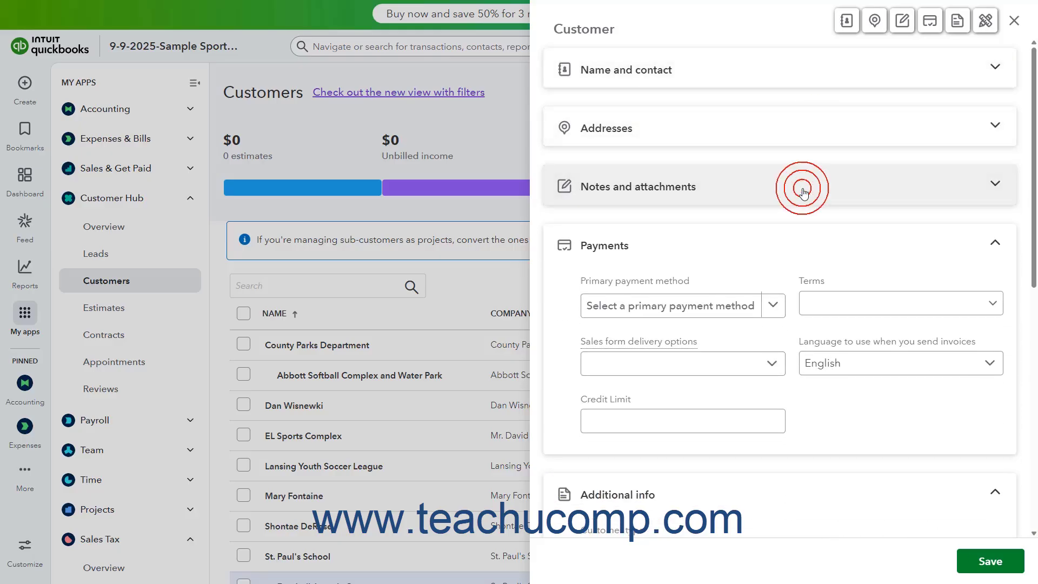
left_click(784, 258)
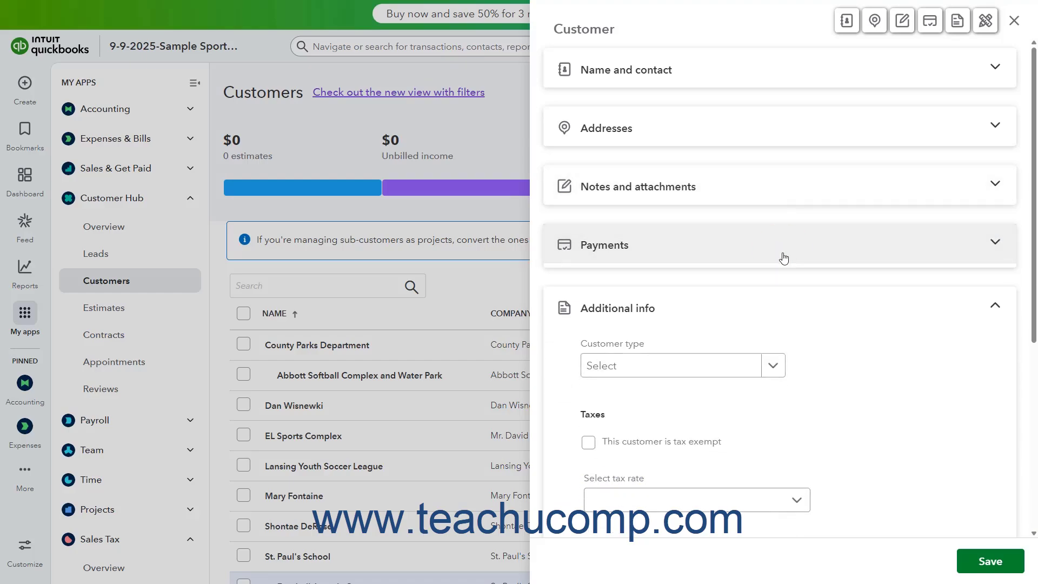
left_click(775, 307)
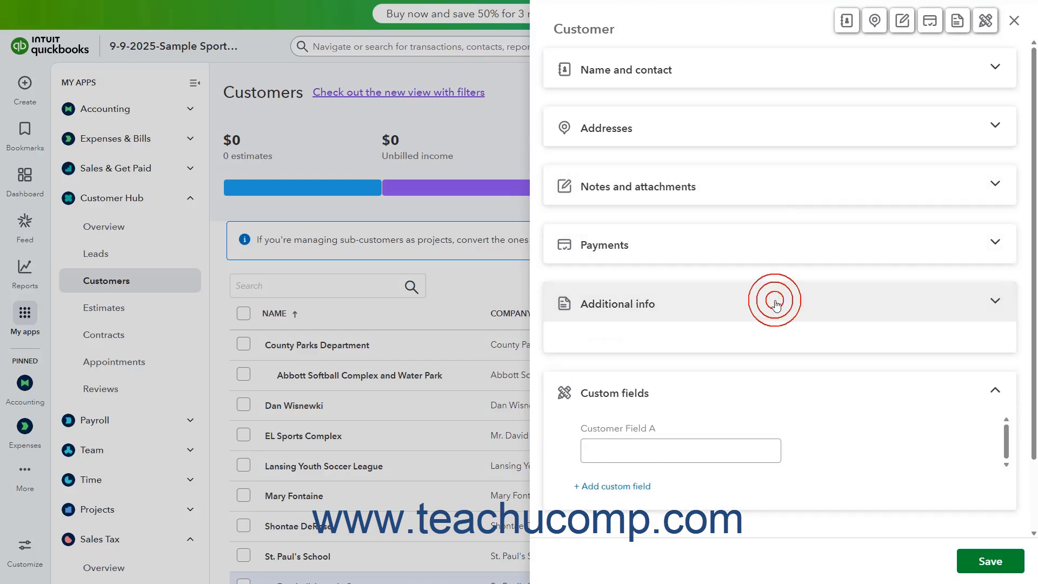
left_click(758, 367)
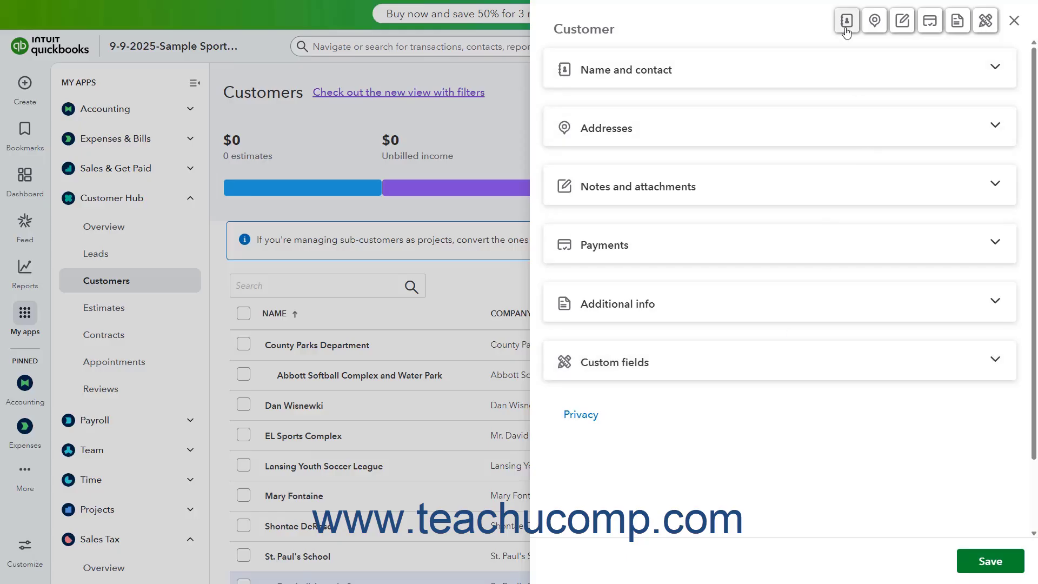
left_click(819, 88)
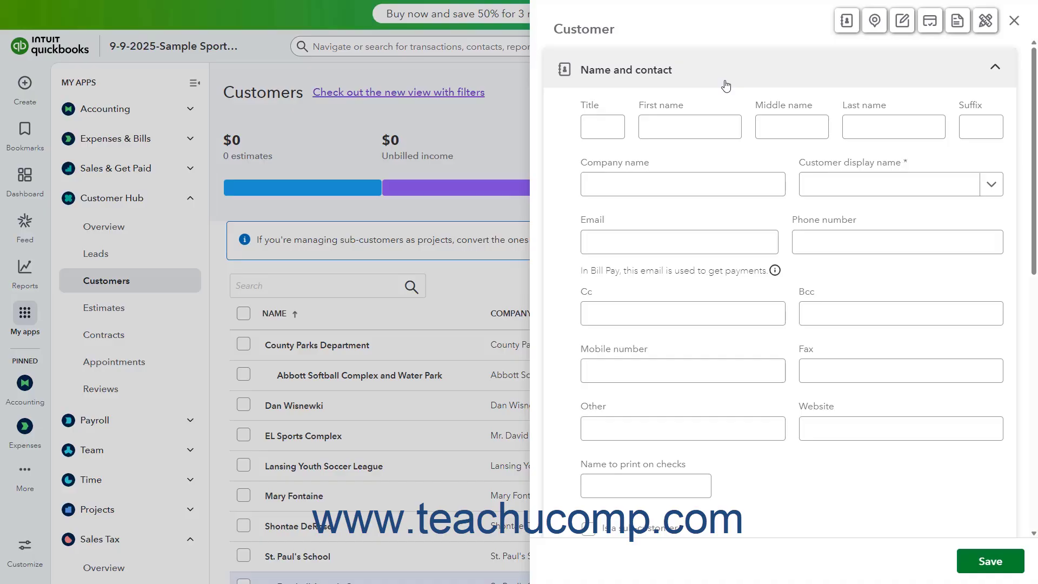
Step: Enter the contact's first and last name, skipping the middle name
left_click(620, 124)
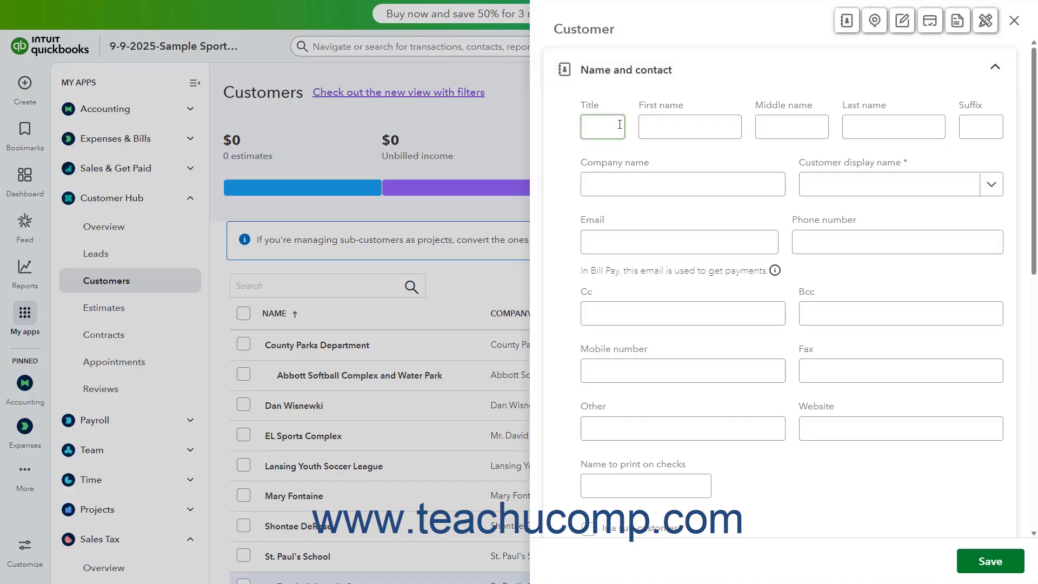
left_click(670, 128)
left_click(790, 126)
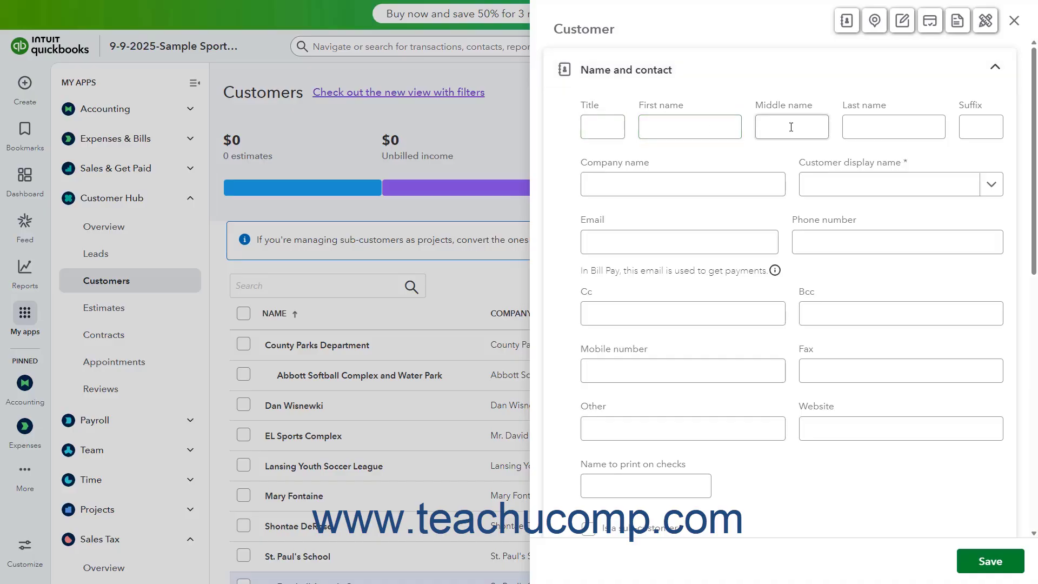
left_click(881, 122)
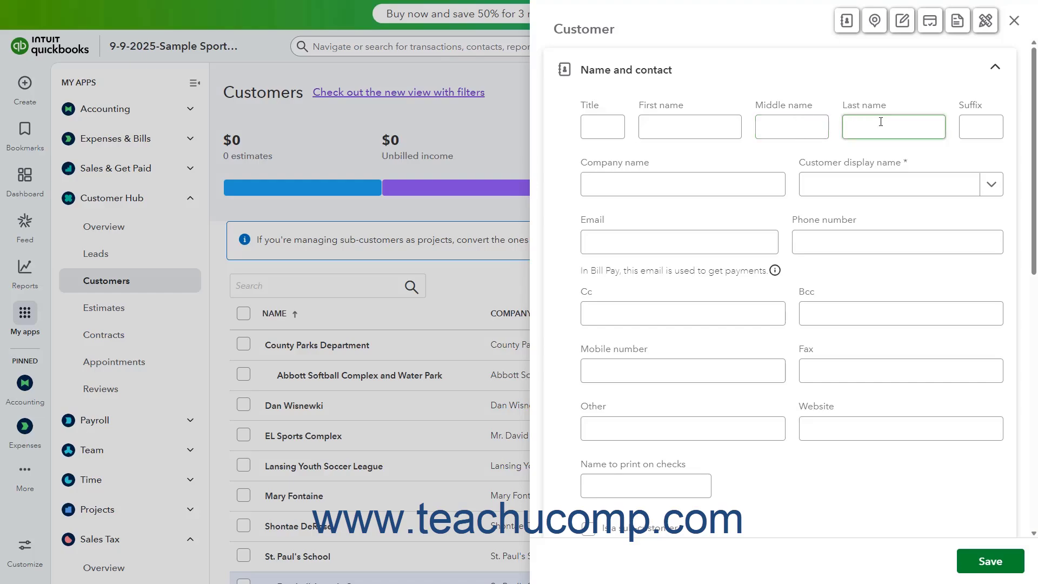
left_click(662, 127)
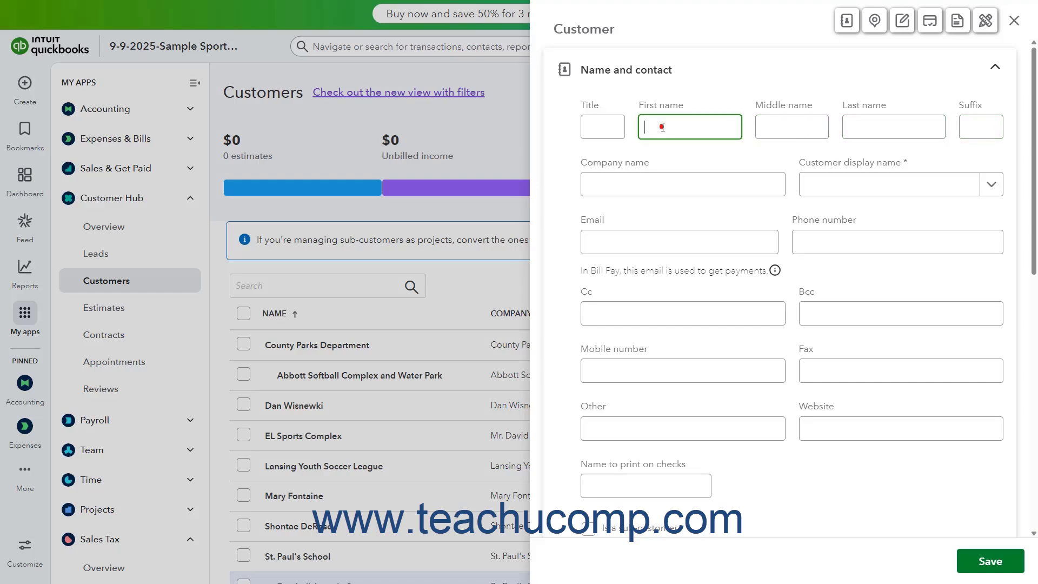
key("Tab")
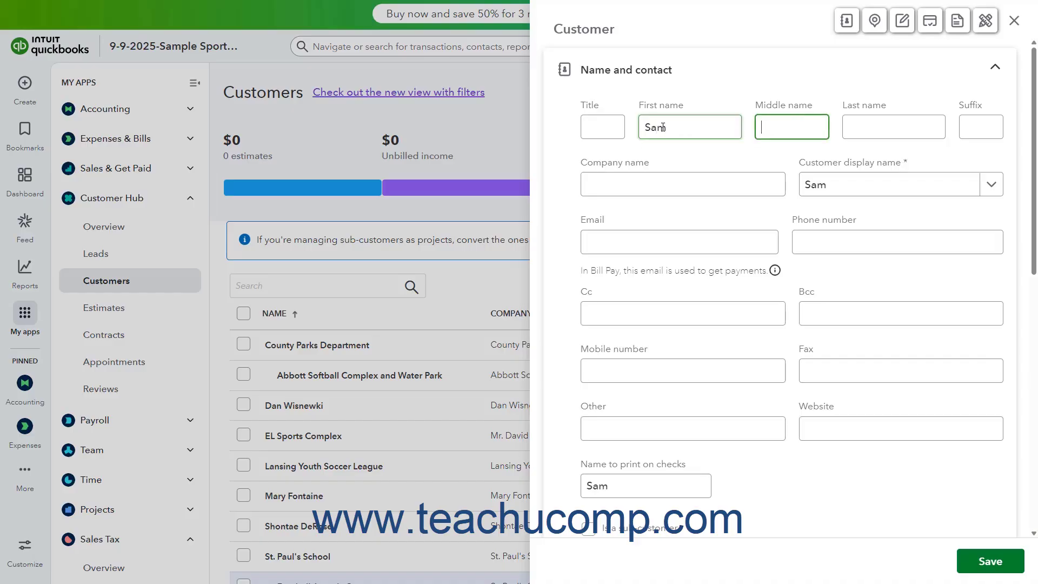
key("Tab")
Step: Enter Sportsdome Softball as the company name
key("Tab")
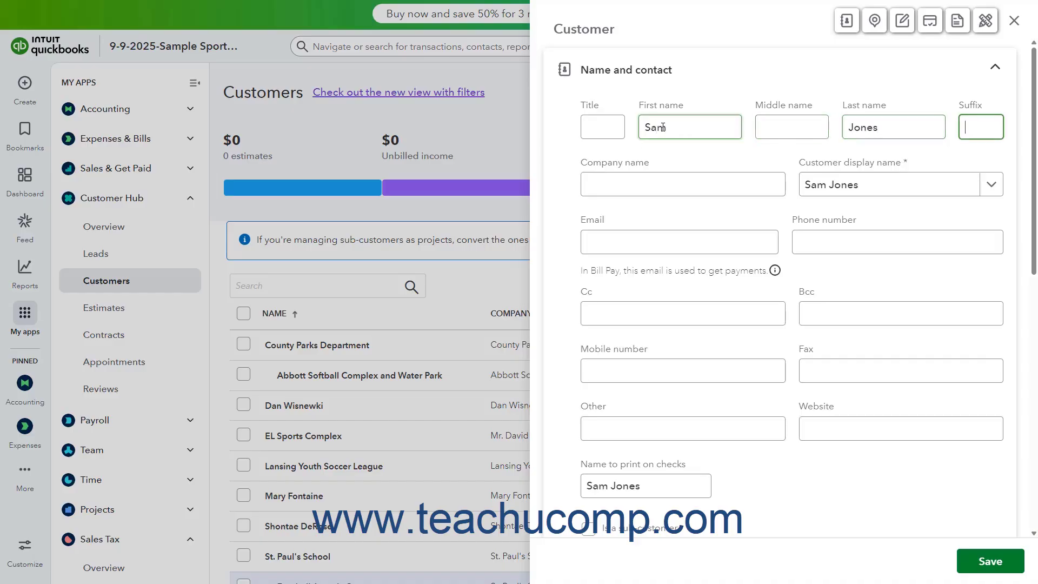
key("Tab")
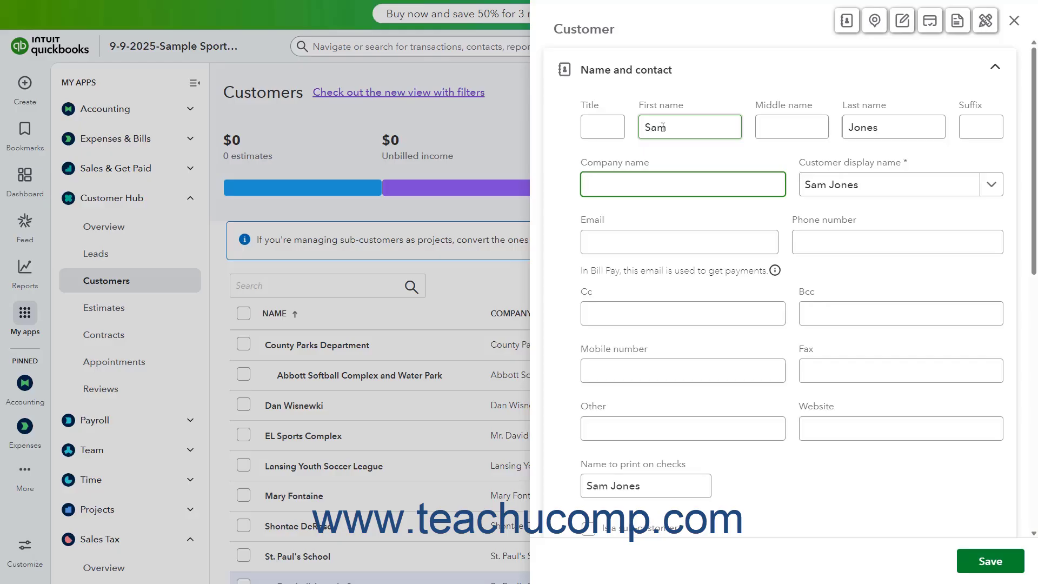
type("Sportsdome Softball")
Step: Choose Sportsdome Softball as the display name, then check the email and phone fields
left_click(993, 189)
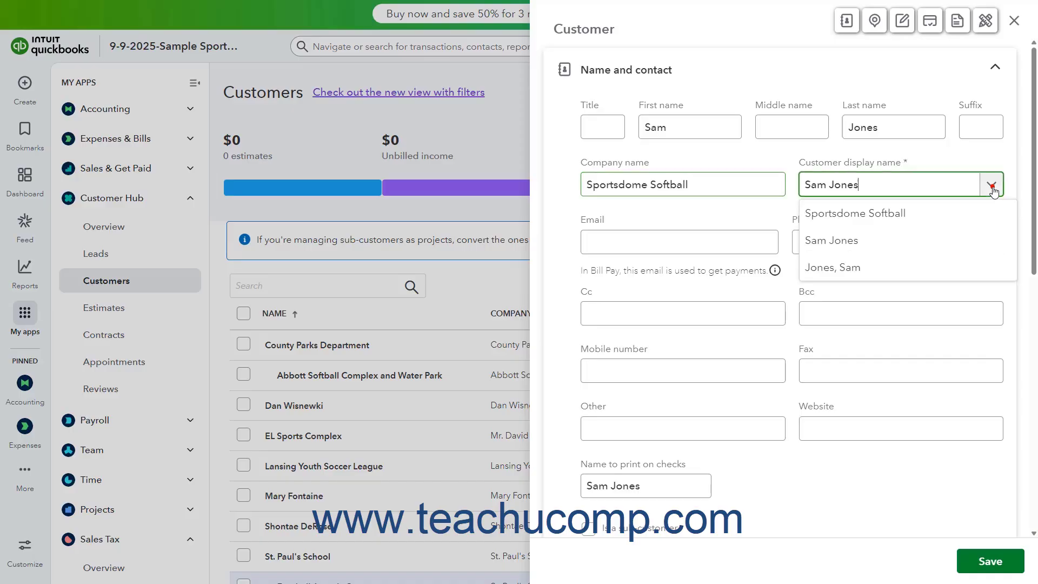
left_click(898, 220)
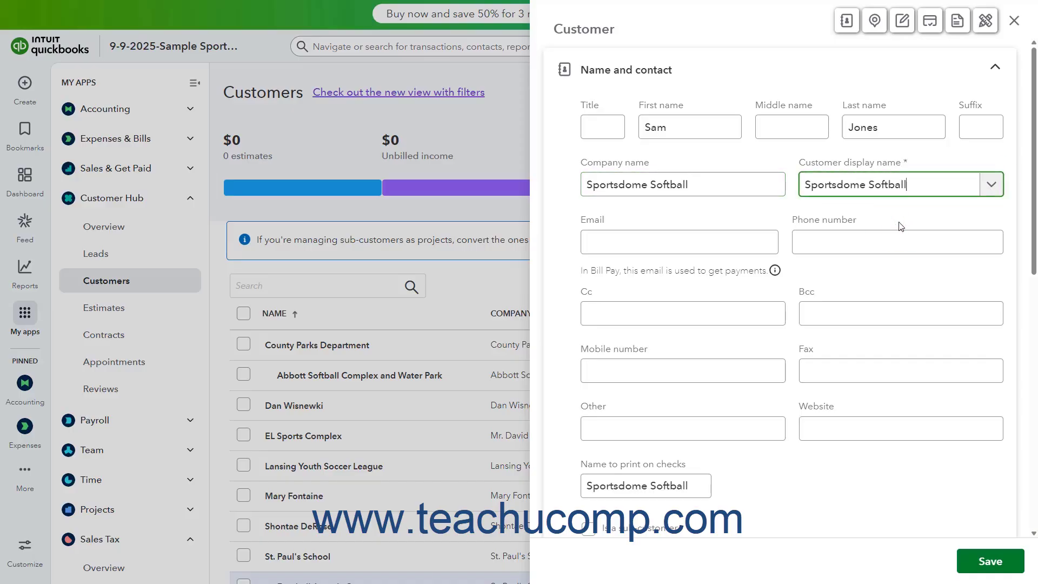
left_click(659, 244)
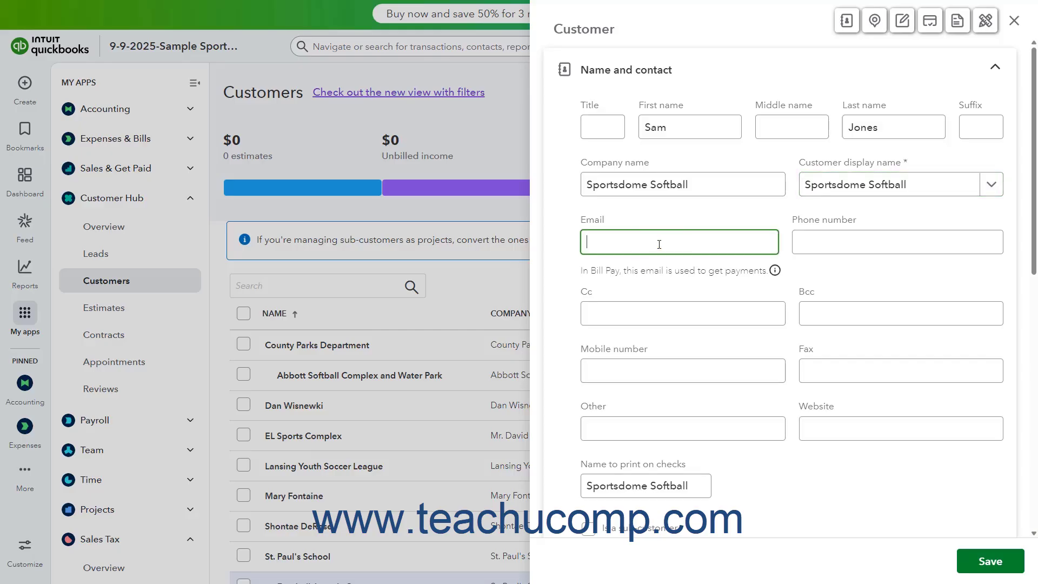
left_click(824, 244)
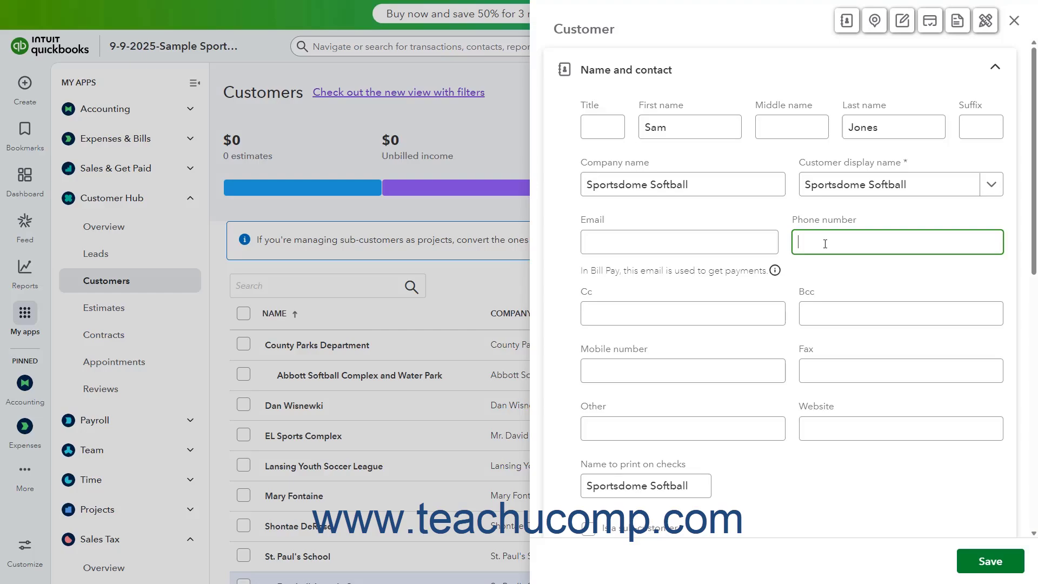
Step: Pass over the Cc, Bcc, mobile, fax, other and website fields to the name printed on checks
left_click(665, 313)
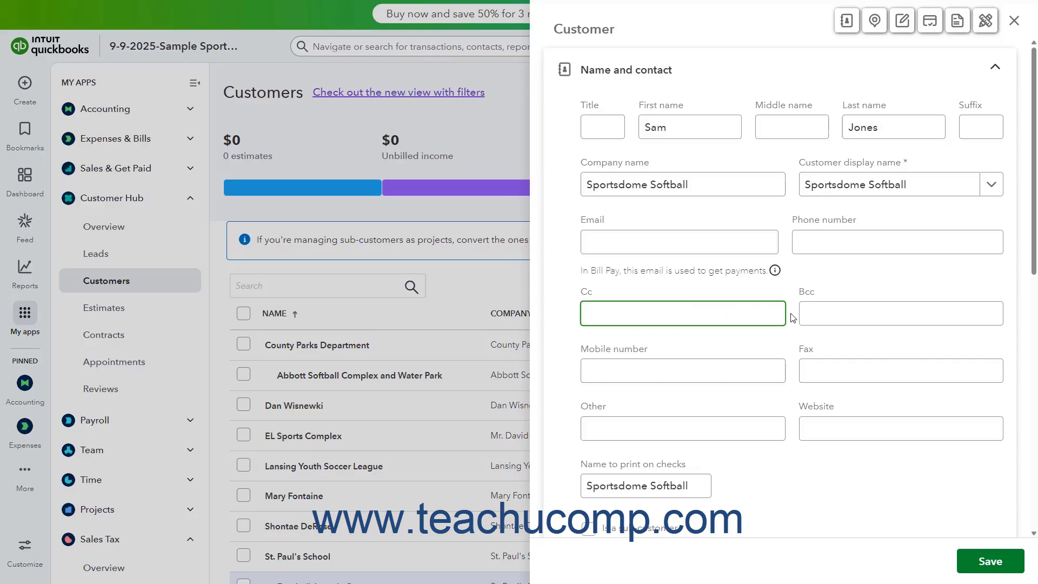
left_click(814, 314)
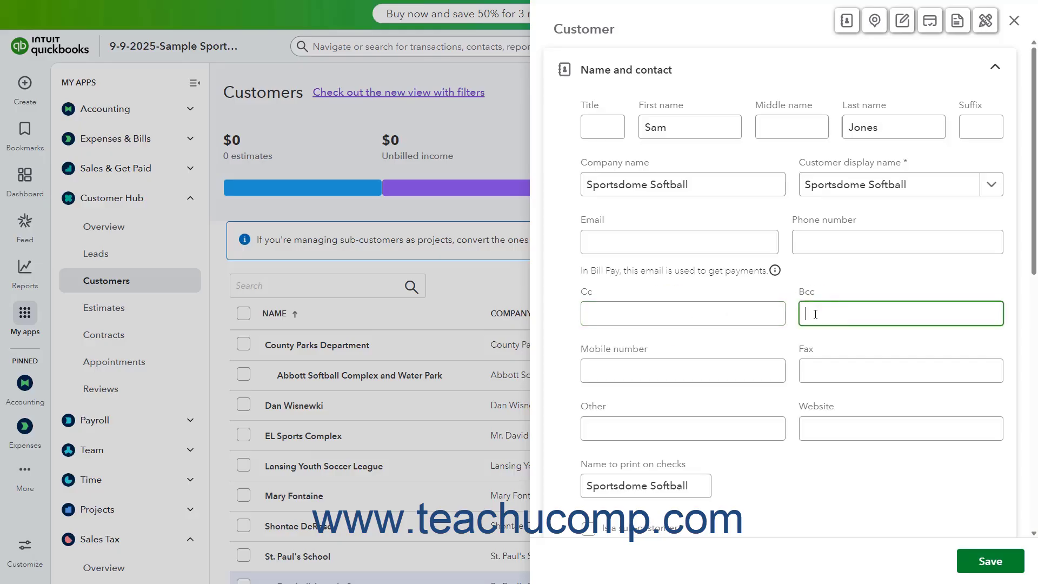
left_click(641, 362)
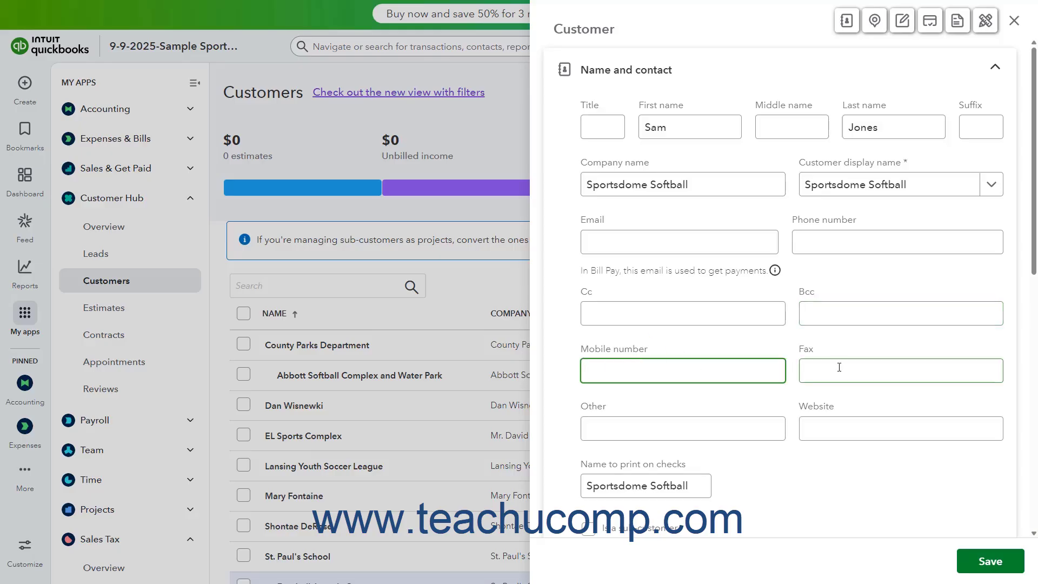
left_click(839, 367)
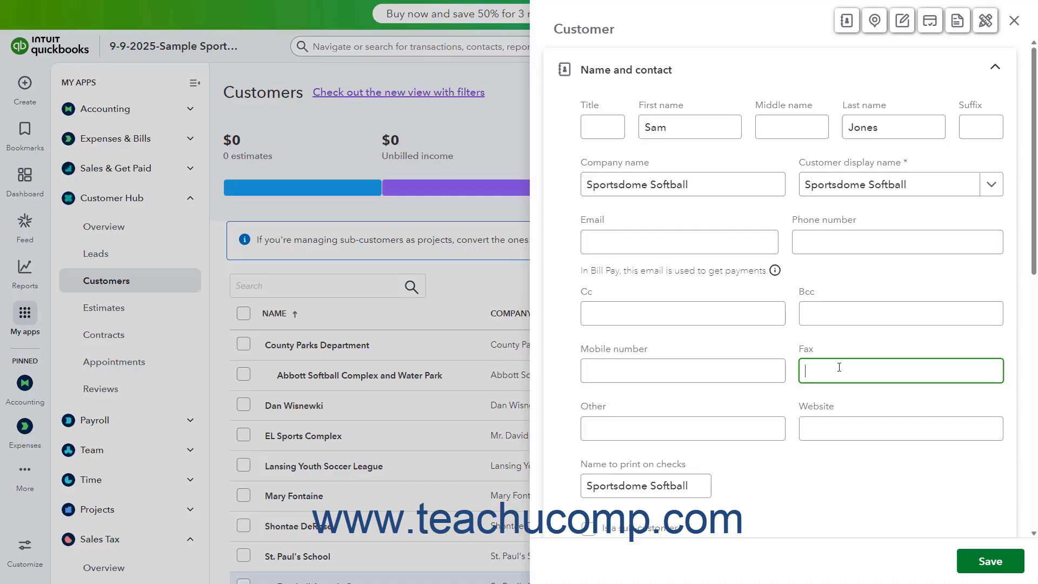
left_click(644, 432)
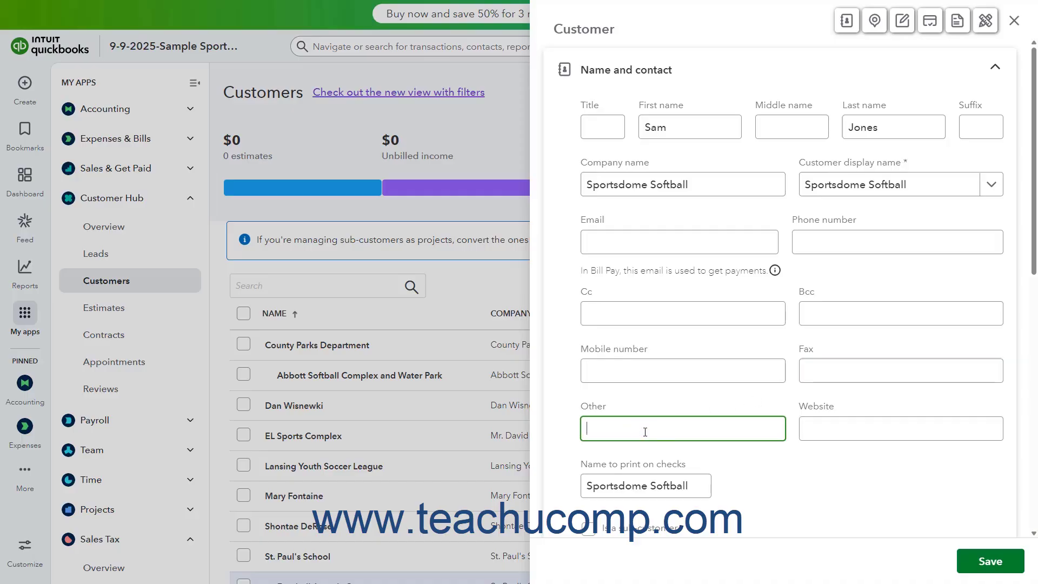
left_click(833, 426)
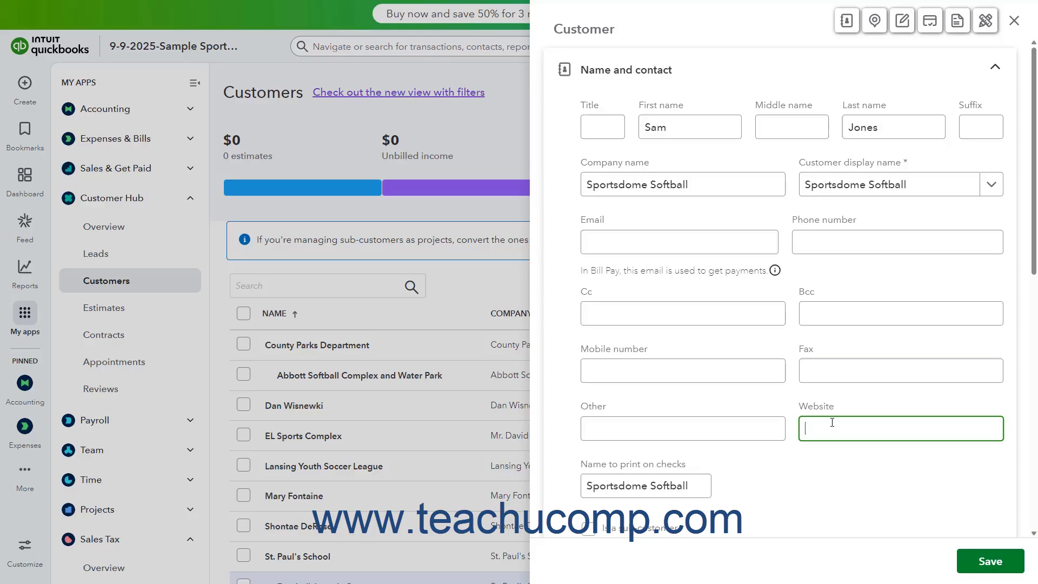
left_click(664, 484)
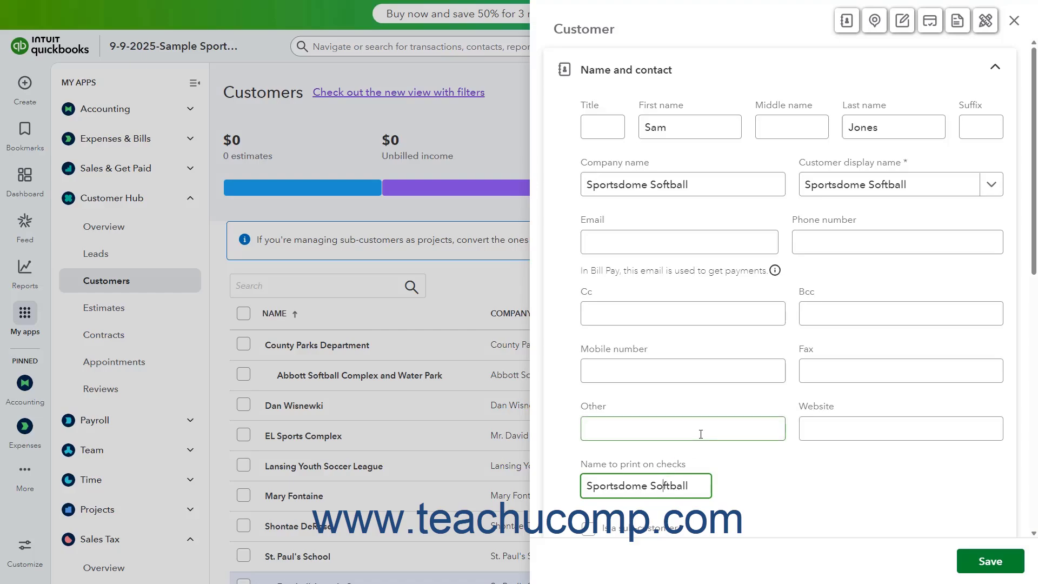
scroll(700, 433, "down", 1)
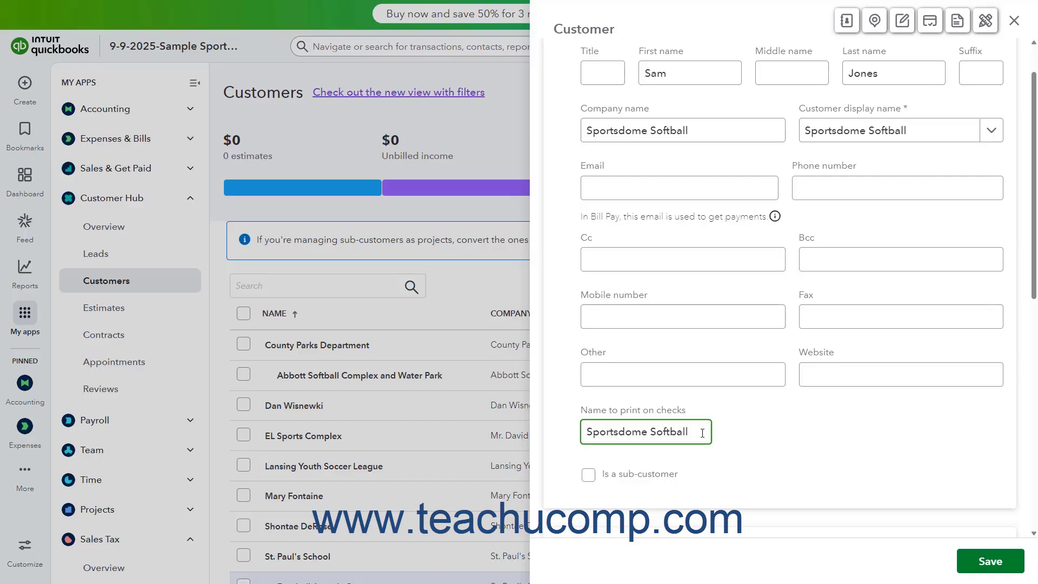
Step: Link the customer under EL Sports Complex, turn off parent billing, then make it standalone again
left_click(589, 476)
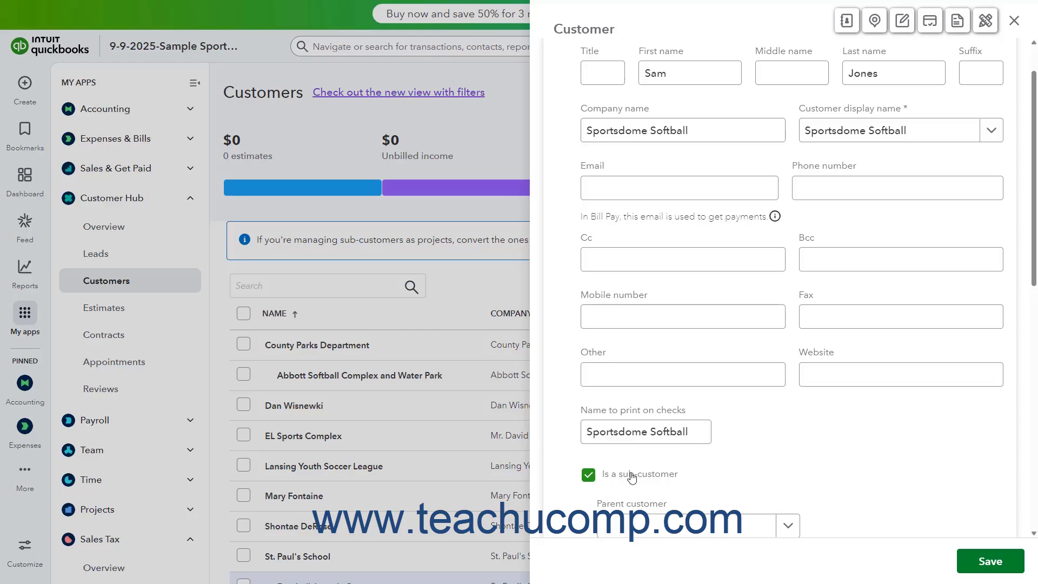
scroll(632, 477, "down", 2)
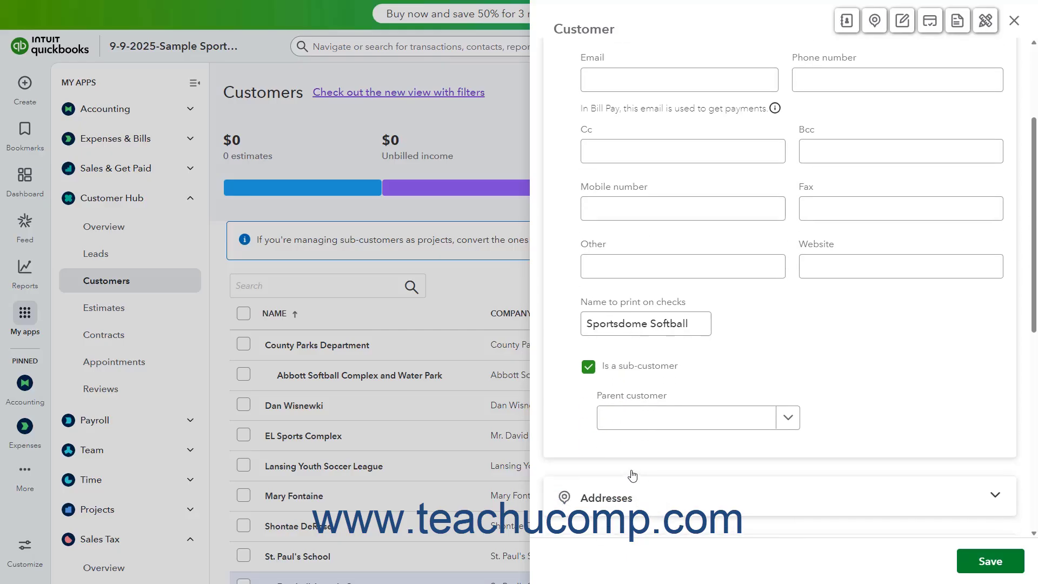
left_click(789, 429)
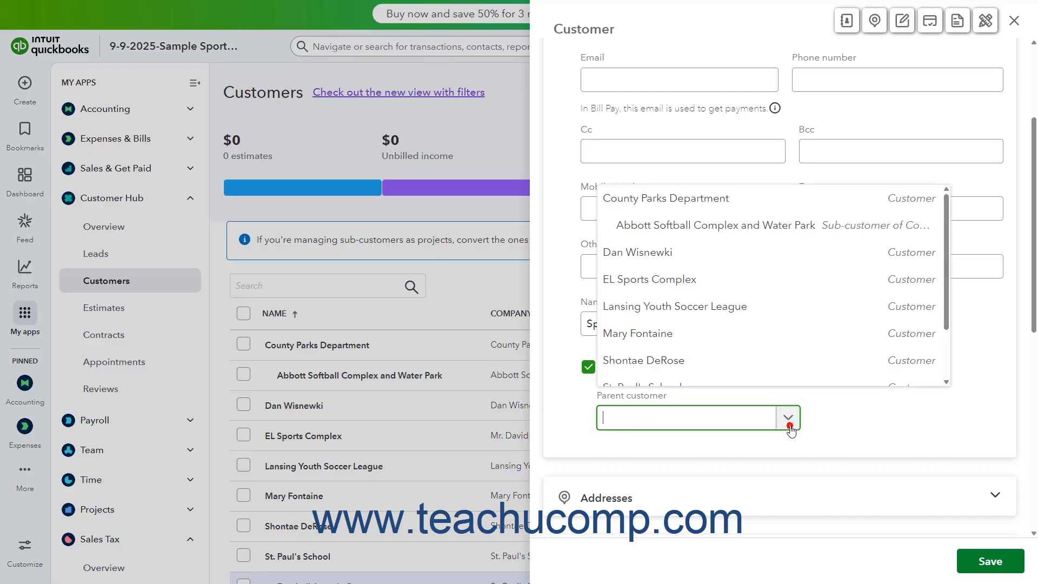
left_click(719, 279)
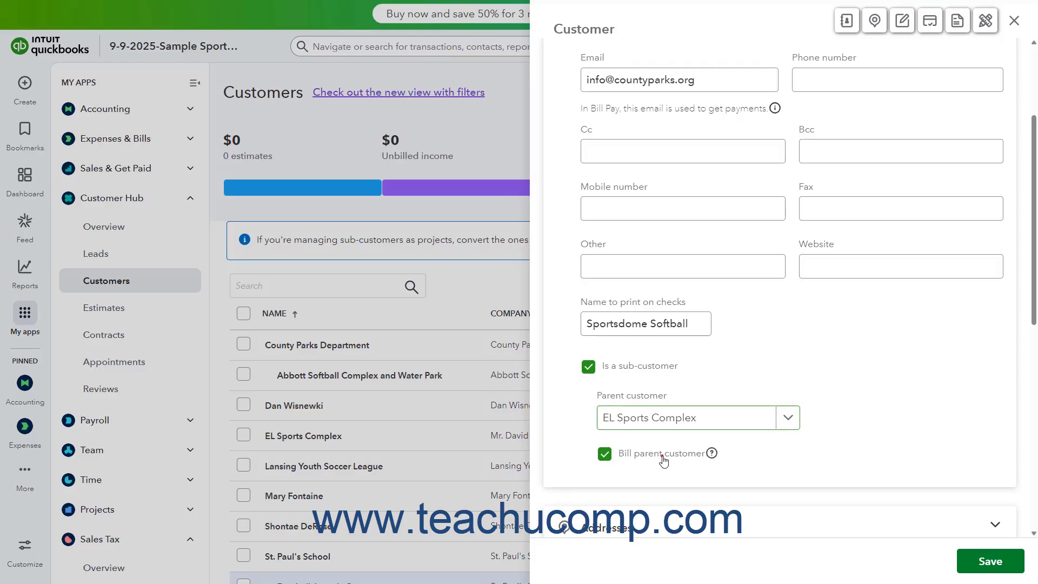
left_click(659, 457)
left_click(588, 369)
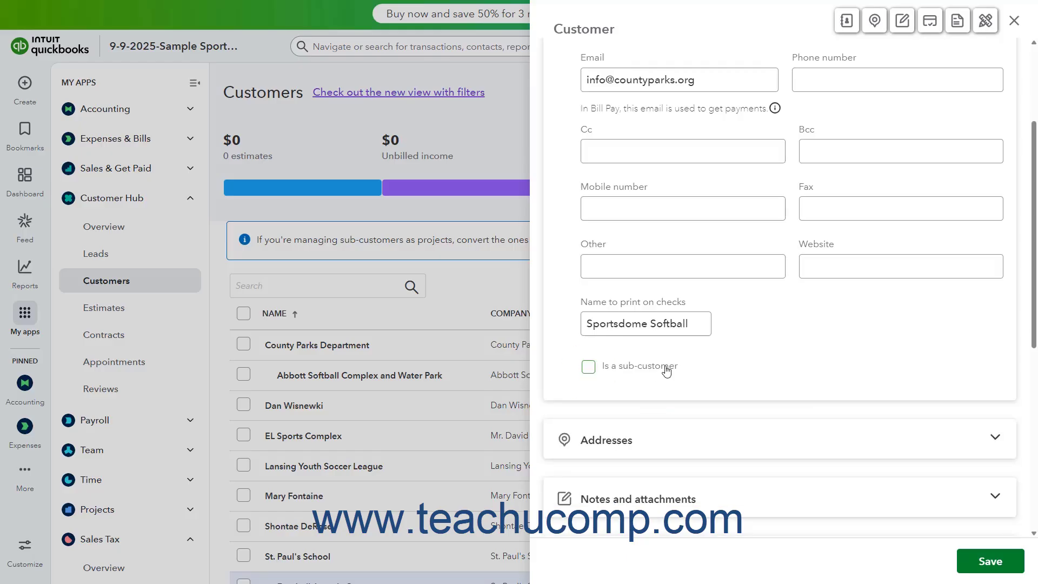
scroll(667, 371, "up", 3)
left_click(819, 65)
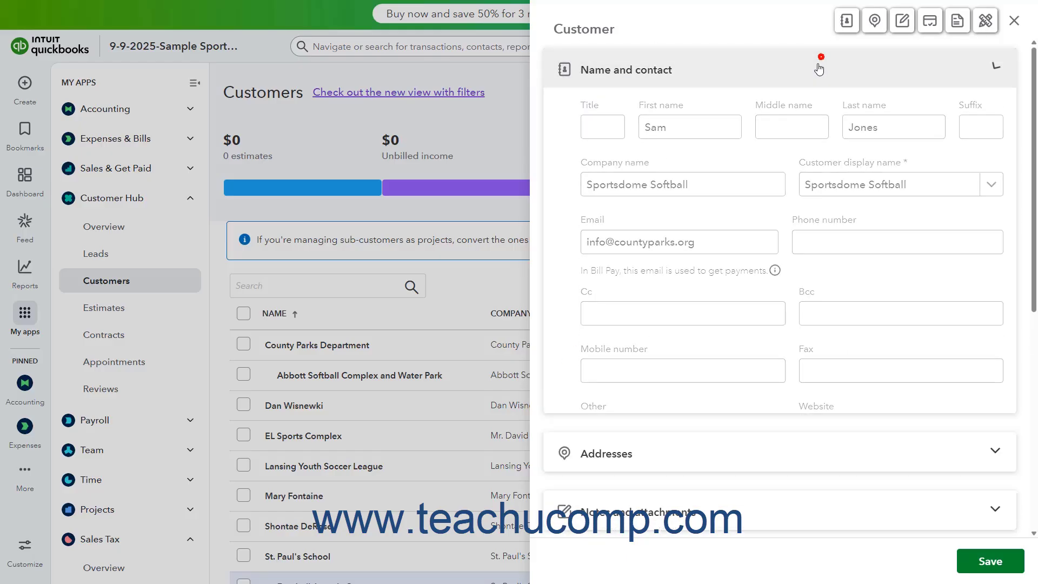
left_click(799, 130)
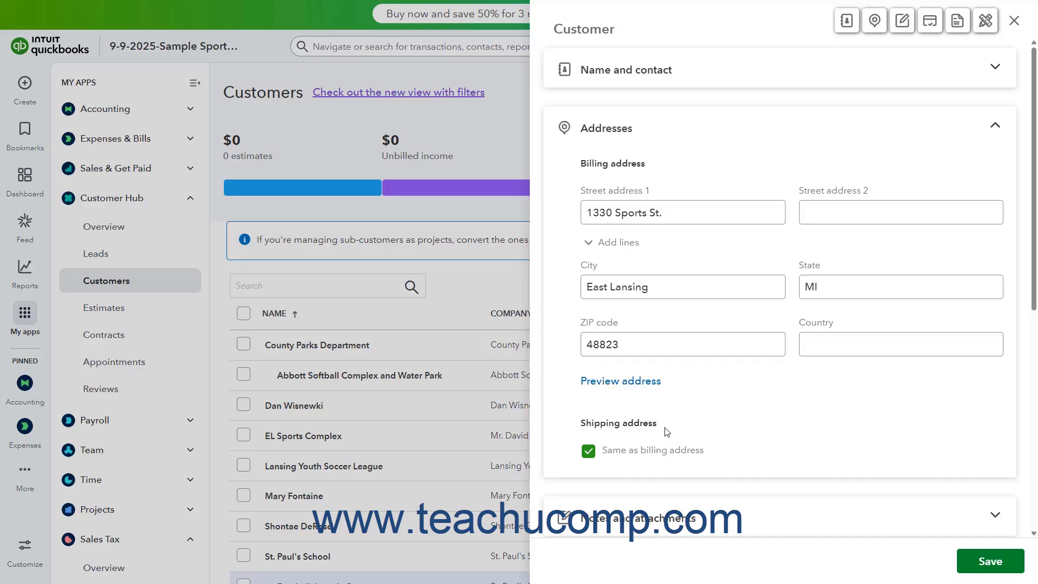
double_click(601, 212)
type("12")
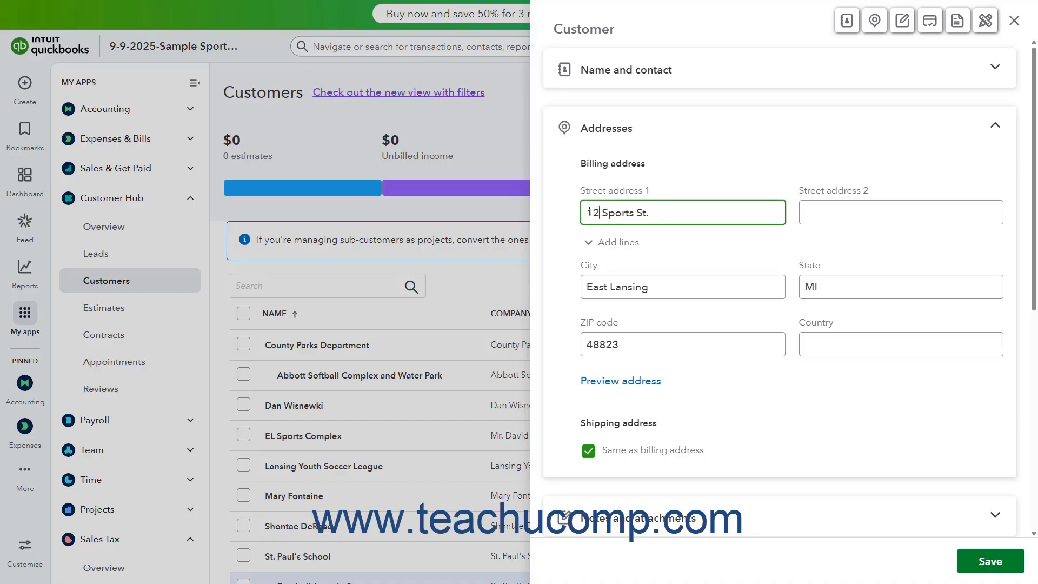
type("50")
left_click(660, 338)
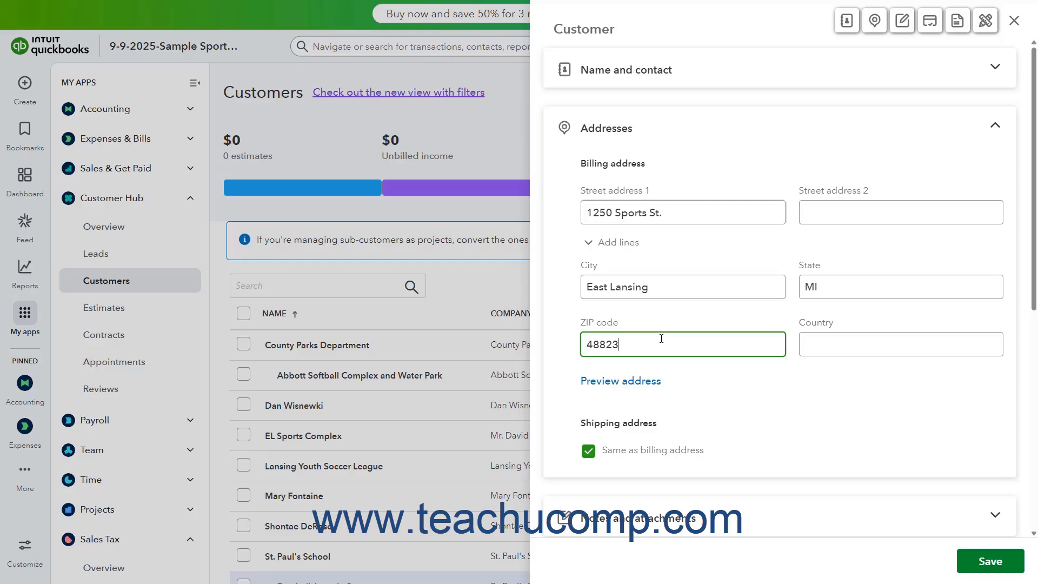
Step: Turn Same as billing address off and back on, then collapse Addresses
left_click(623, 457)
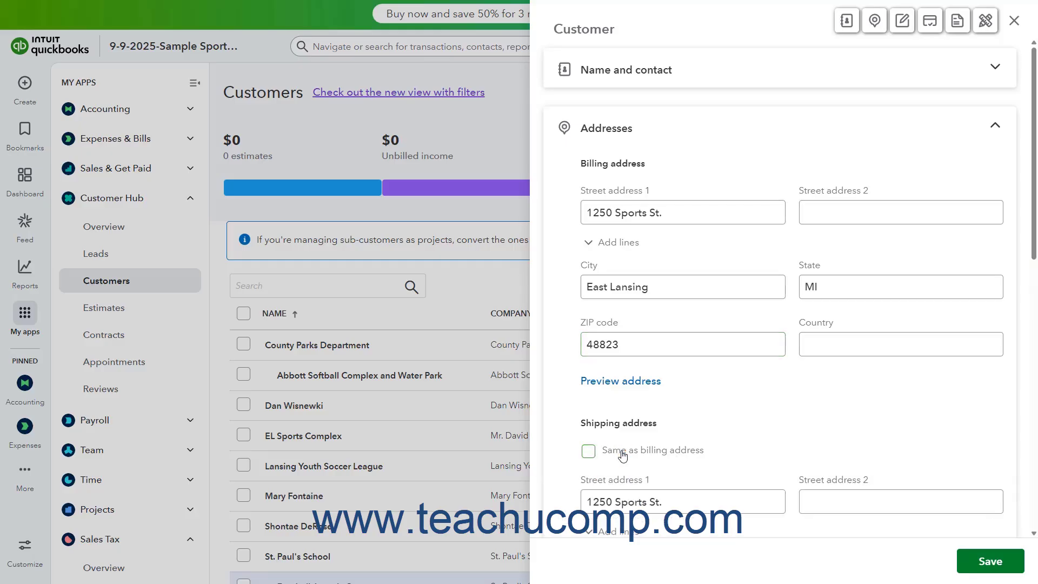
scroll(623, 457, "down", 4)
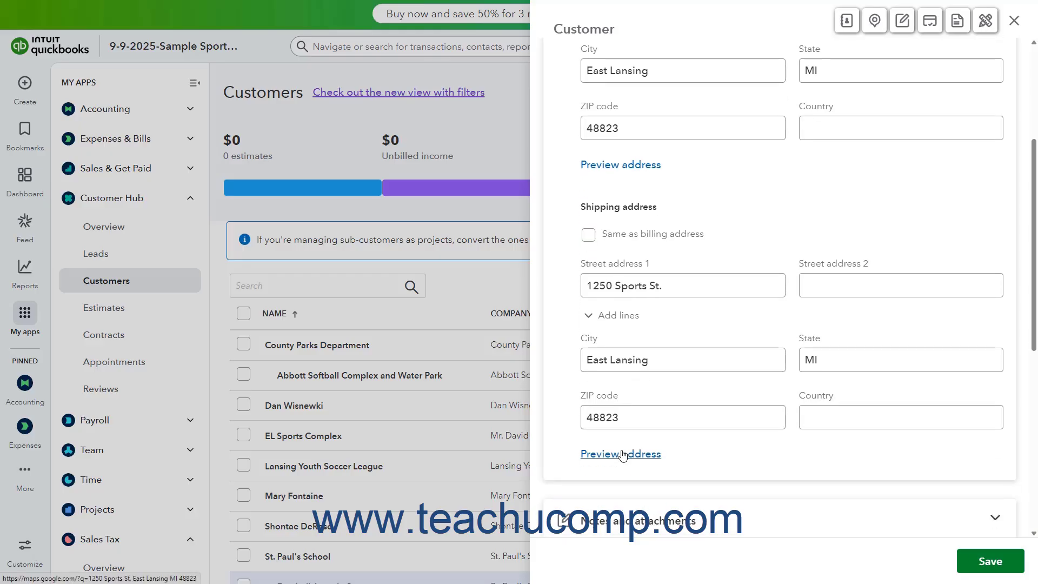
left_click(590, 238)
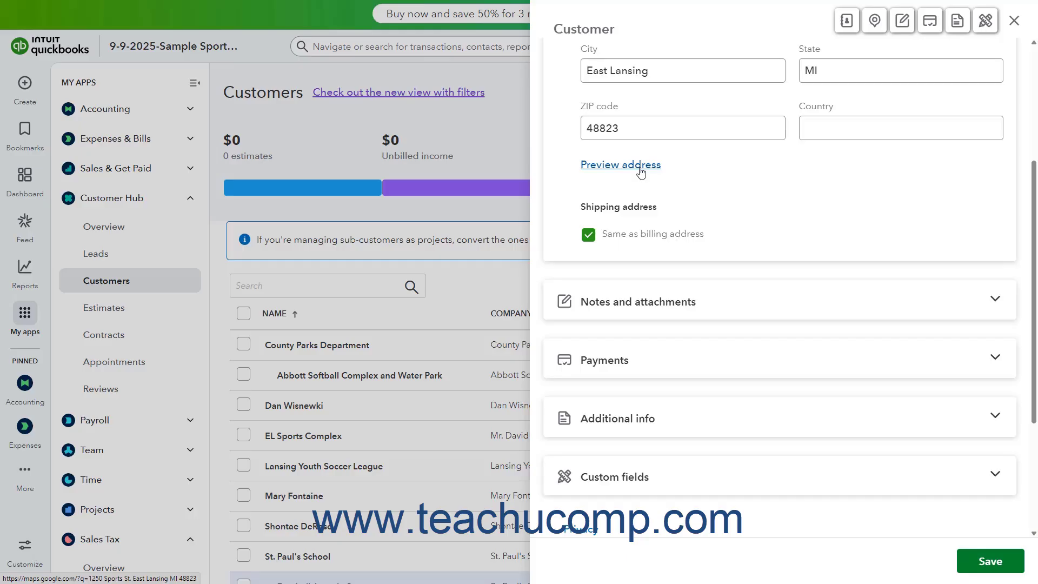
scroll(694, 211, "up", 4)
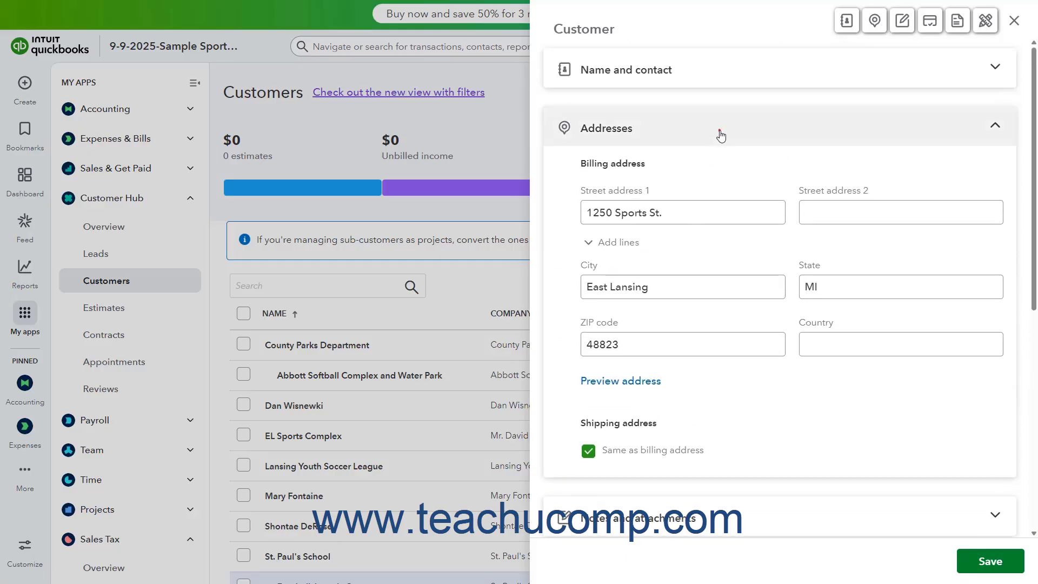
left_click(721, 135)
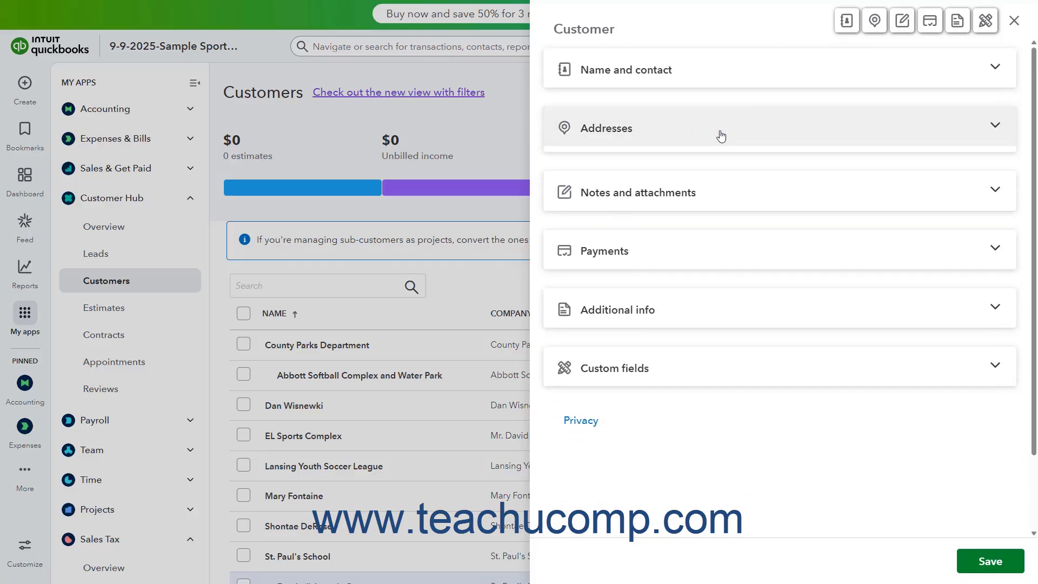
left_click(725, 189)
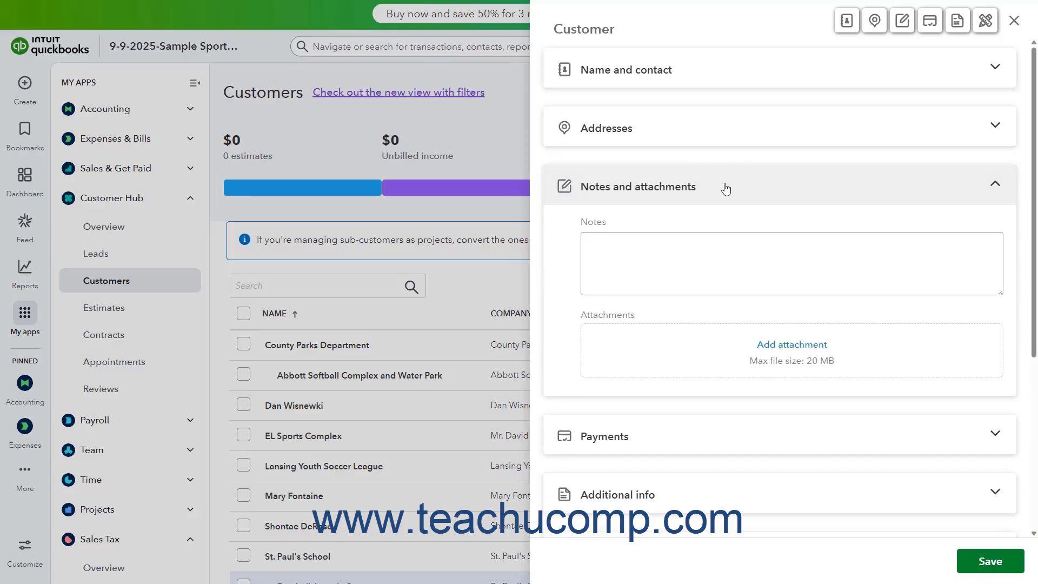
left_click(659, 248)
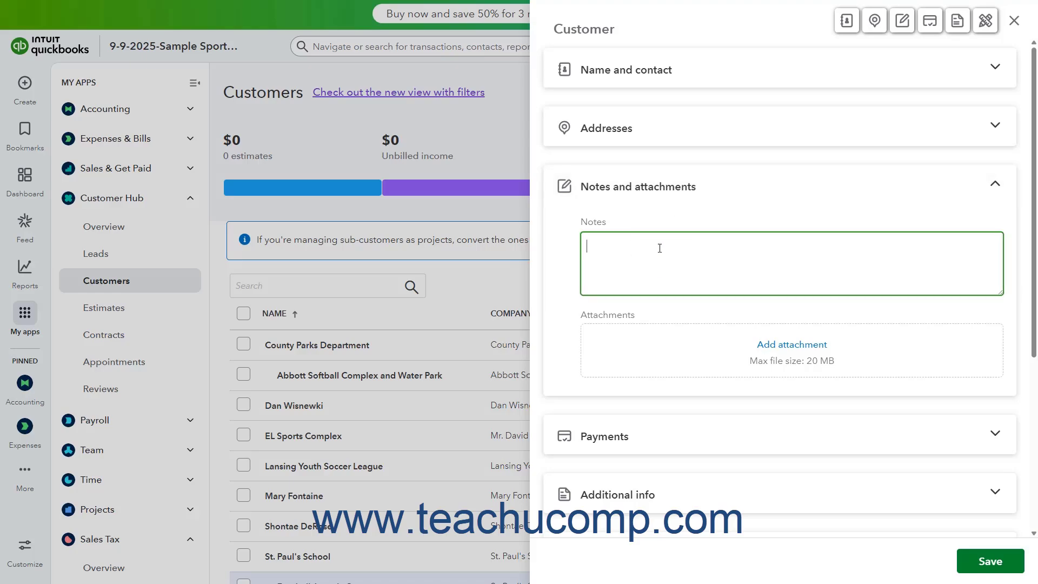
left_click(784, 347)
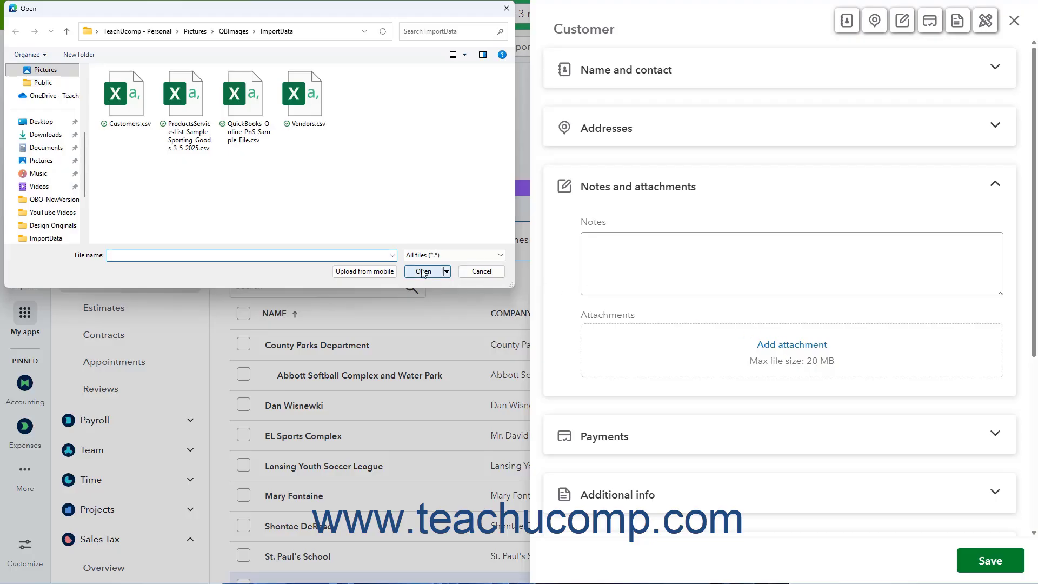
left_click(478, 274)
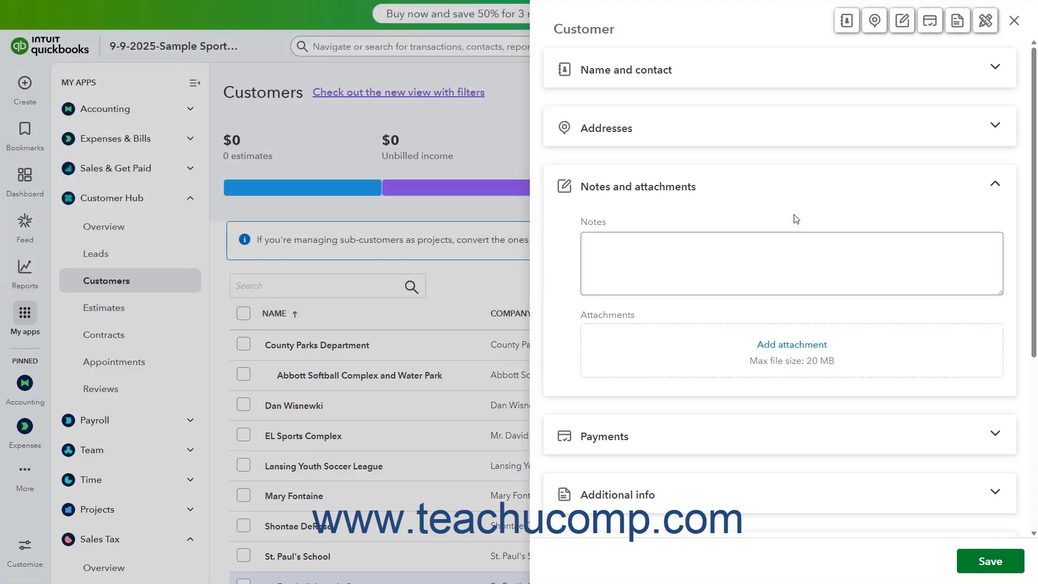
left_click(780, 195)
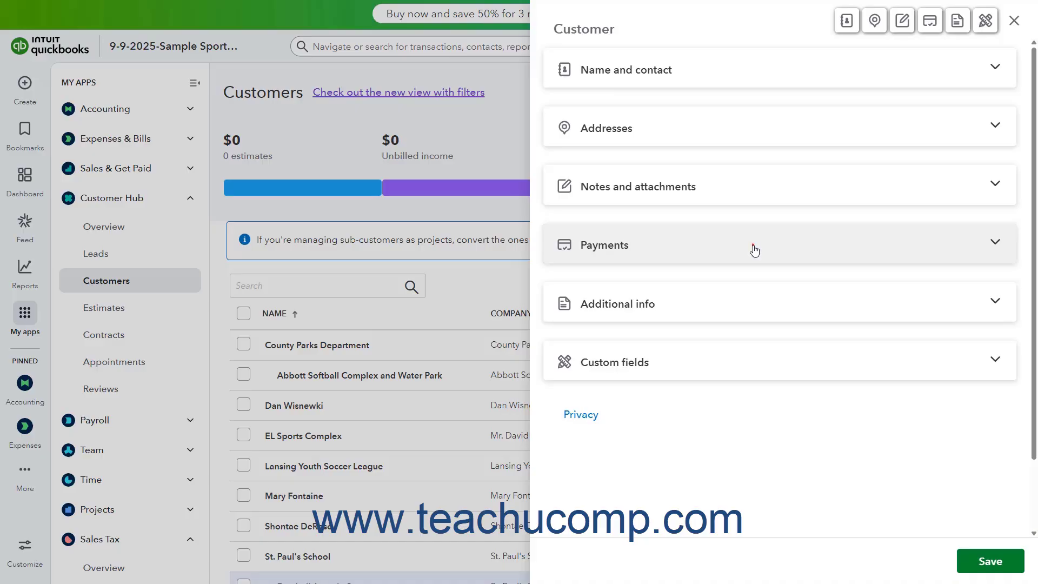
Step: In Payments, set the primary payment method to Check and terms to Net 30
left_click(754, 250)
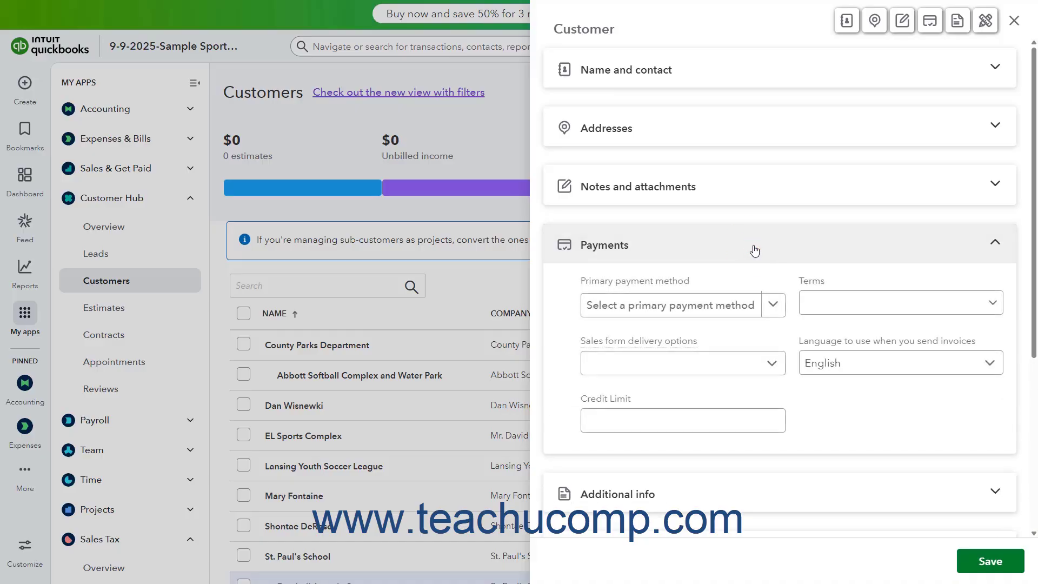
left_click(771, 312)
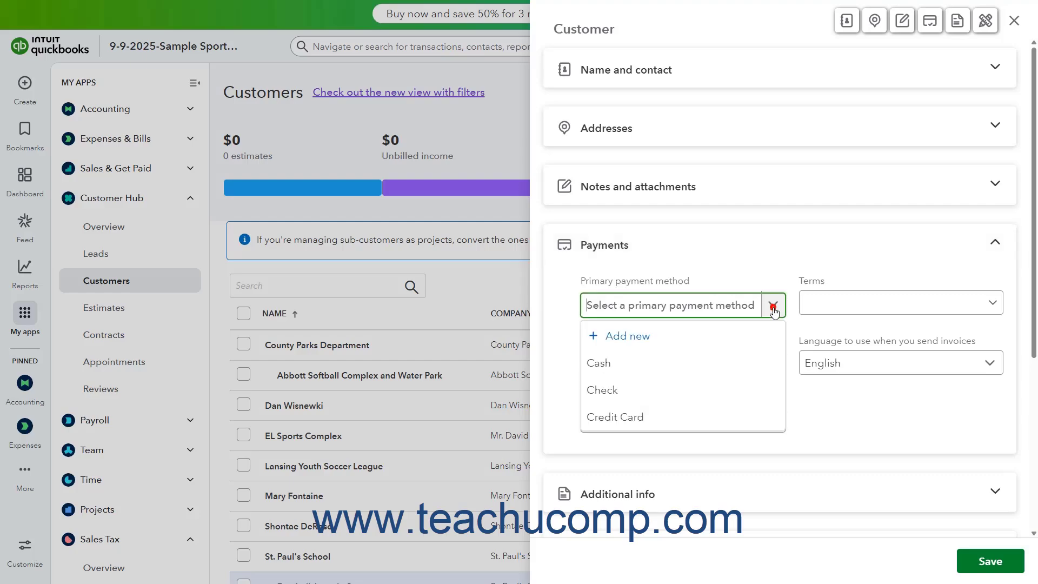
left_click(728, 386)
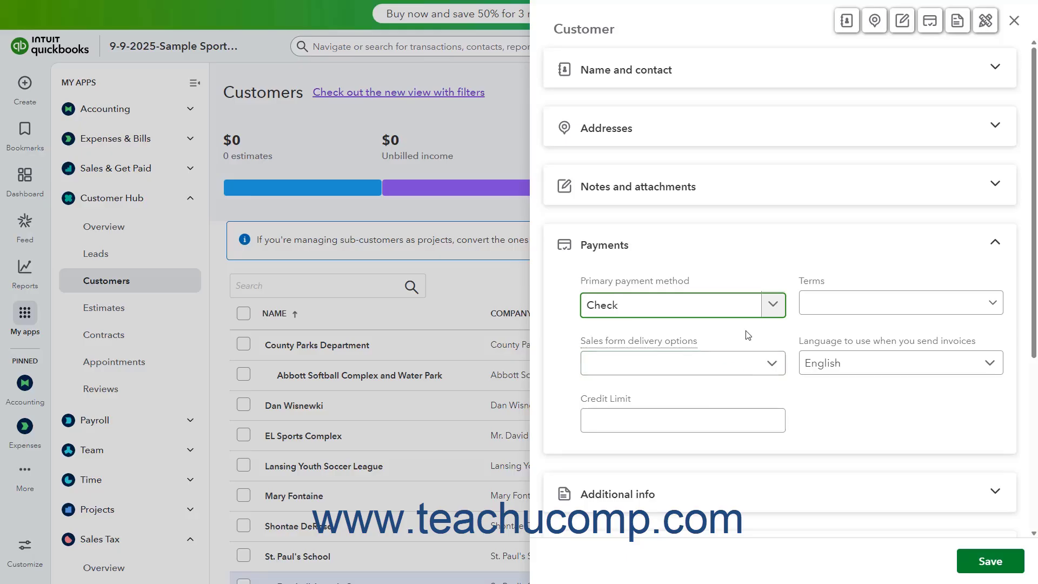
left_click(992, 303)
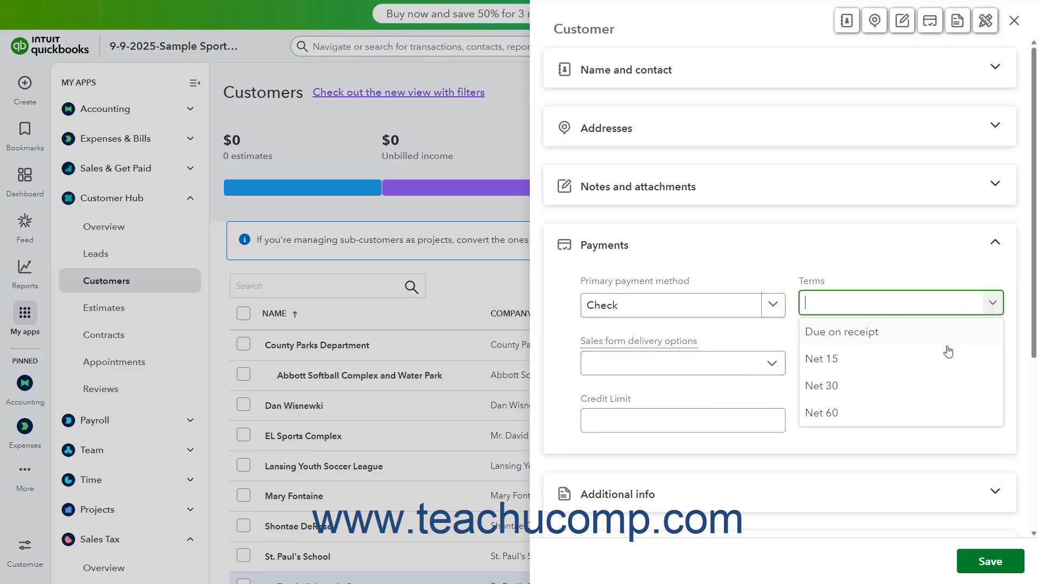
left_click(915, 384)
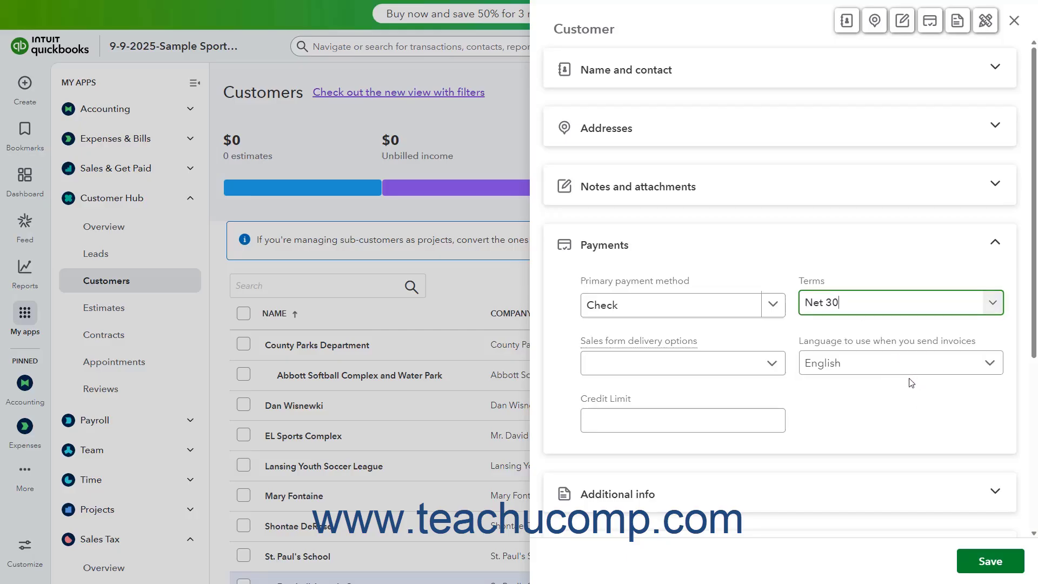
Step: Choose Print later delivery, keep English invoices, and enter a 5000 credit limit
left_click(774, 368)
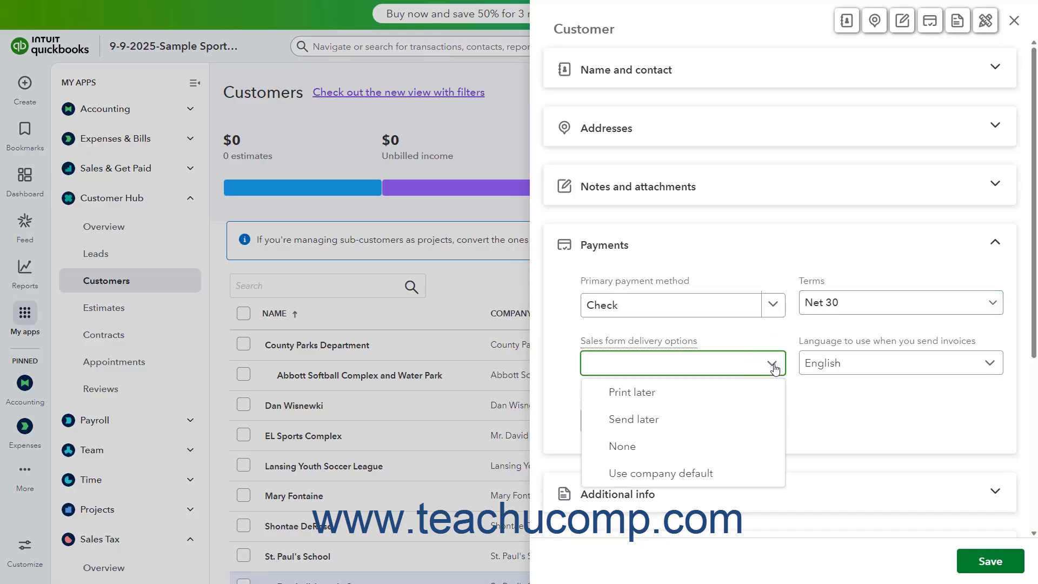
left_click(749, 395)
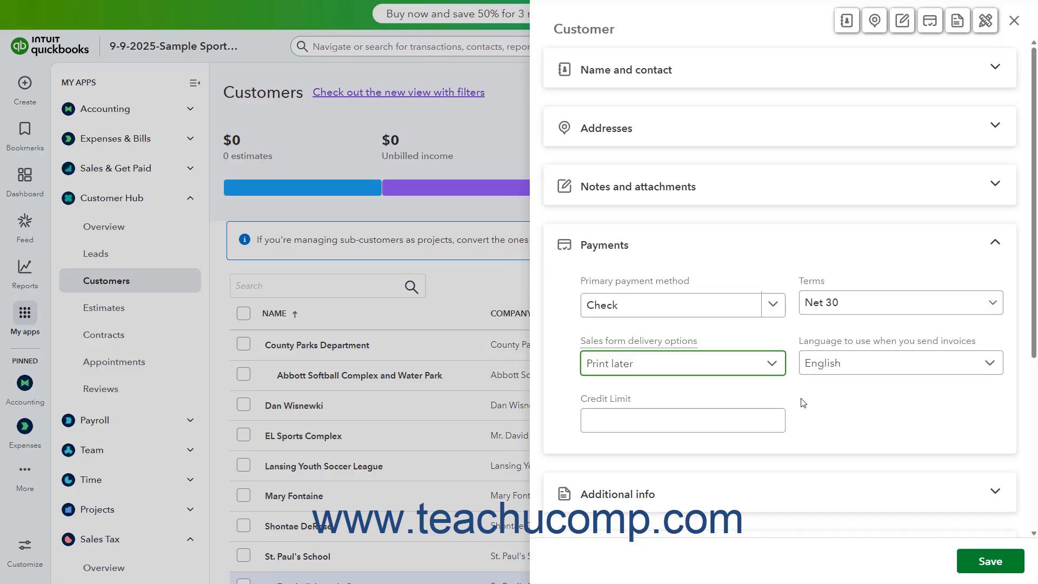
left_click(990, 364)
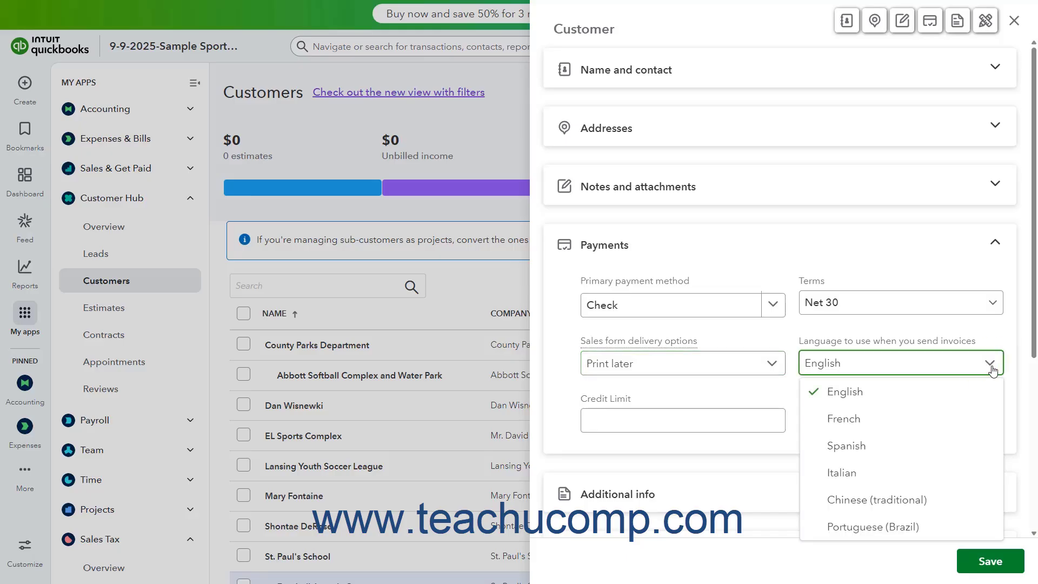
left_click(992, 368)
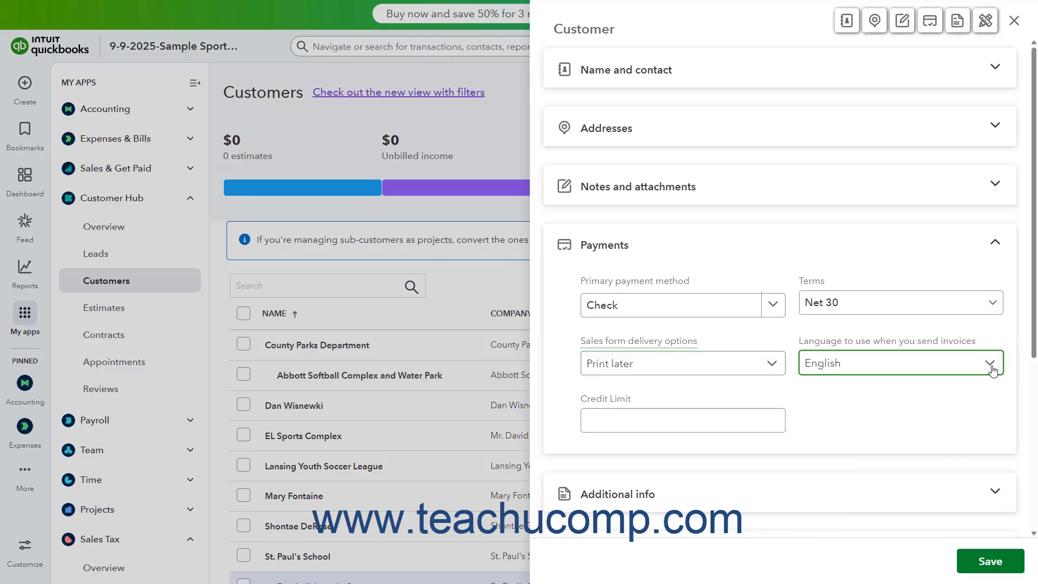
left_click(689, 422)
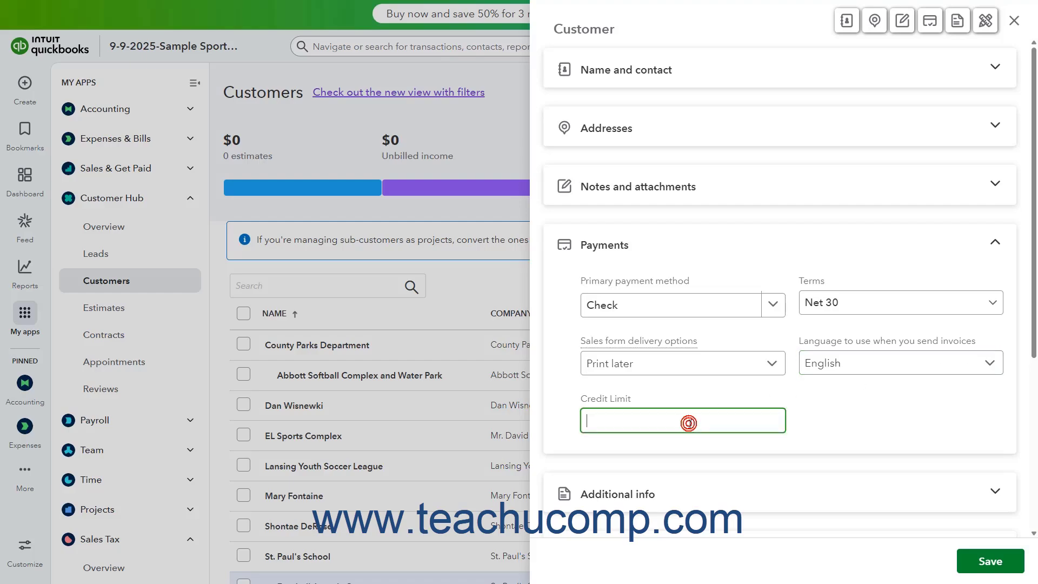
type("5000")
Step: Swap Payments for Additional info and choose Commercial as the customer type
left_click(692, 245)
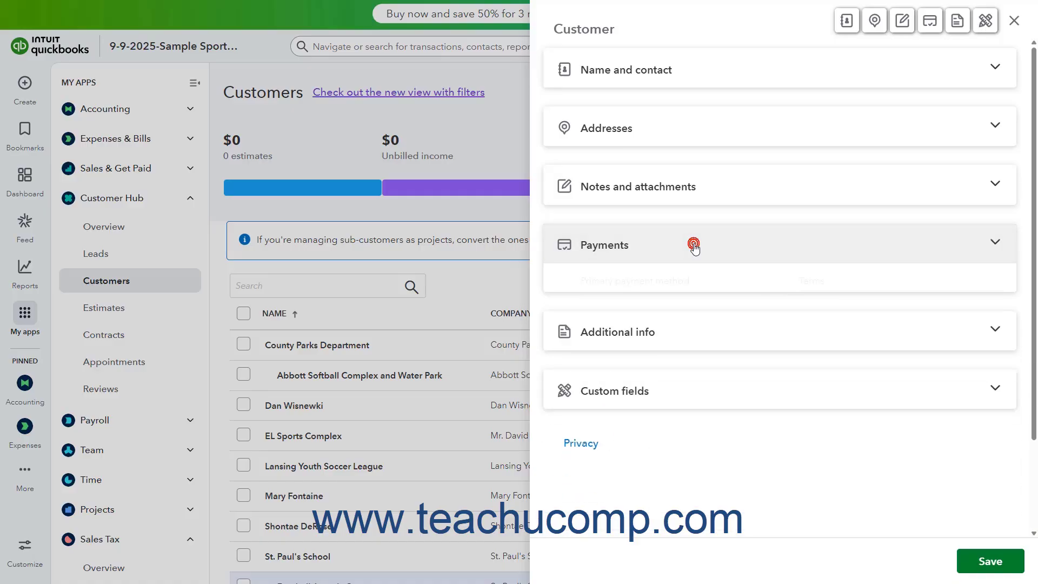
left_click(698, 307)
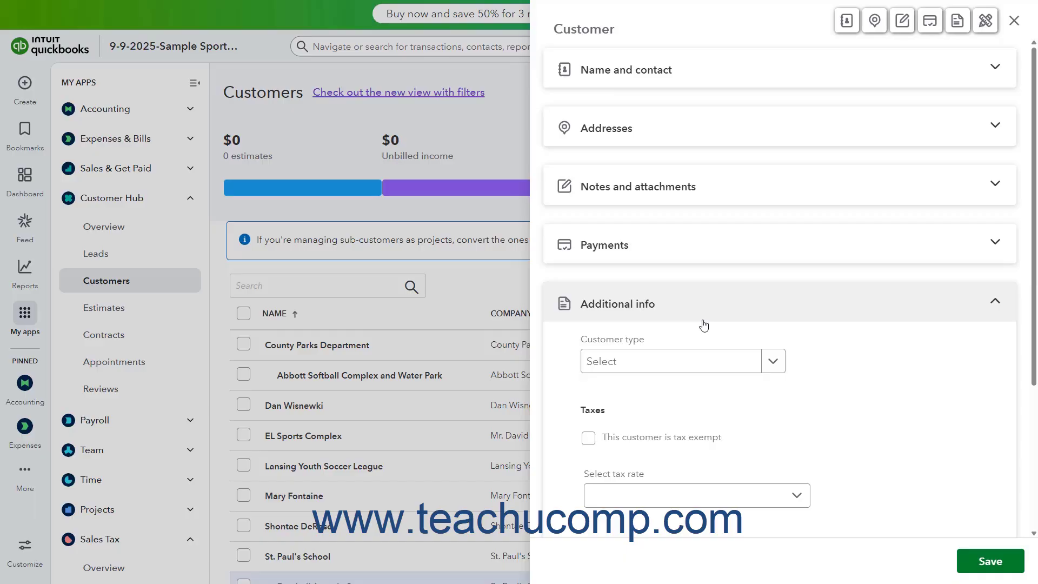
left_click(767, 368)
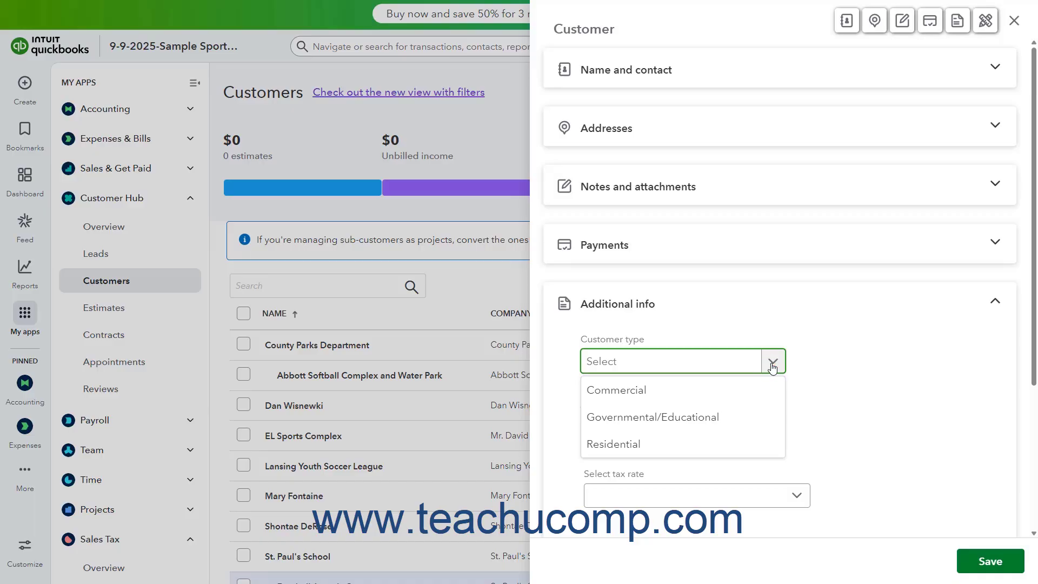
left_click(748, 384)
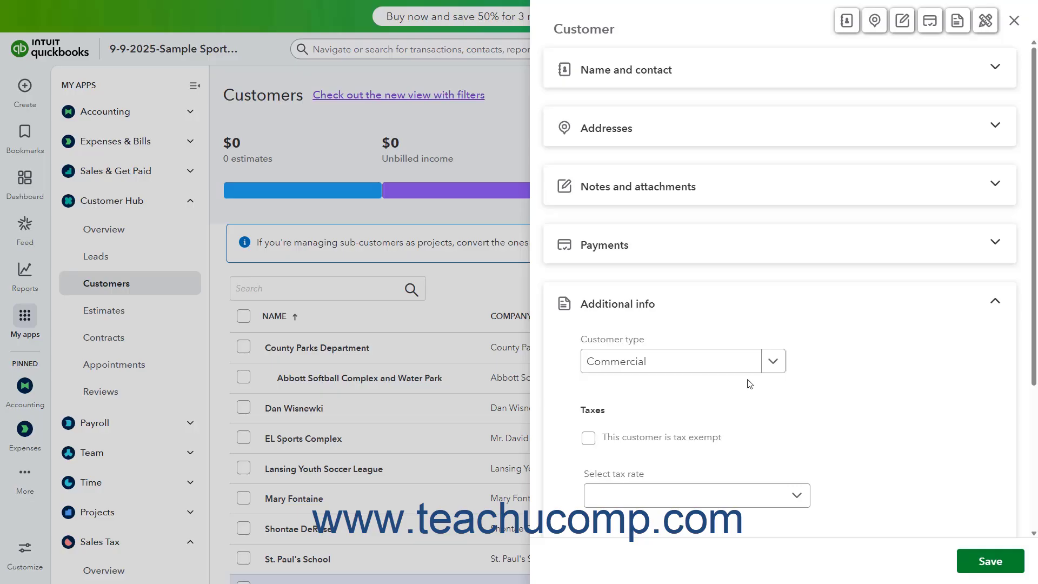
scroll(749, 384, "down", 2)
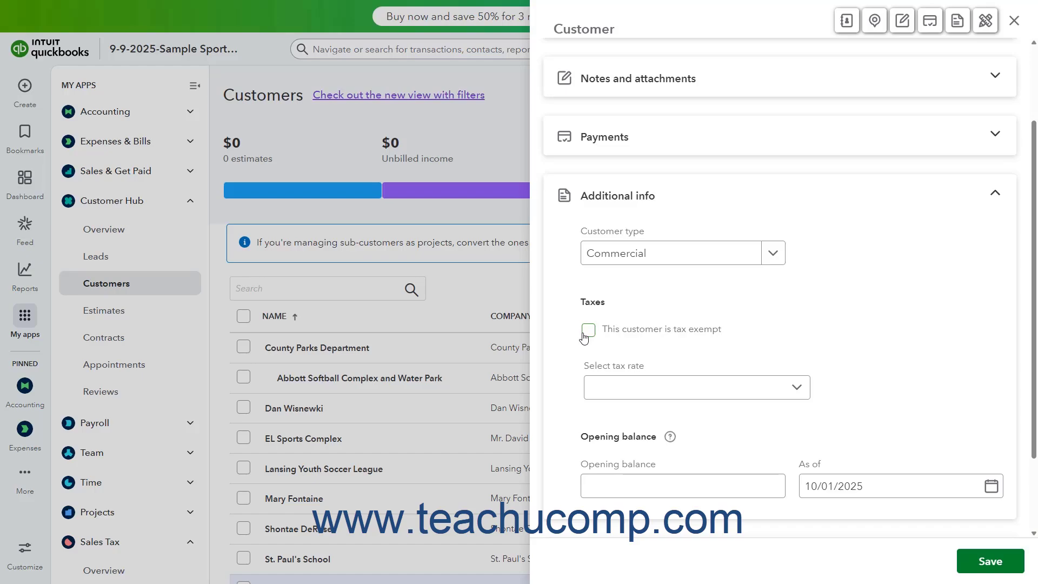
Step: Mark and then unmark tax exempt, keeping the tax rate Automated based on location
left_click(584, 338)
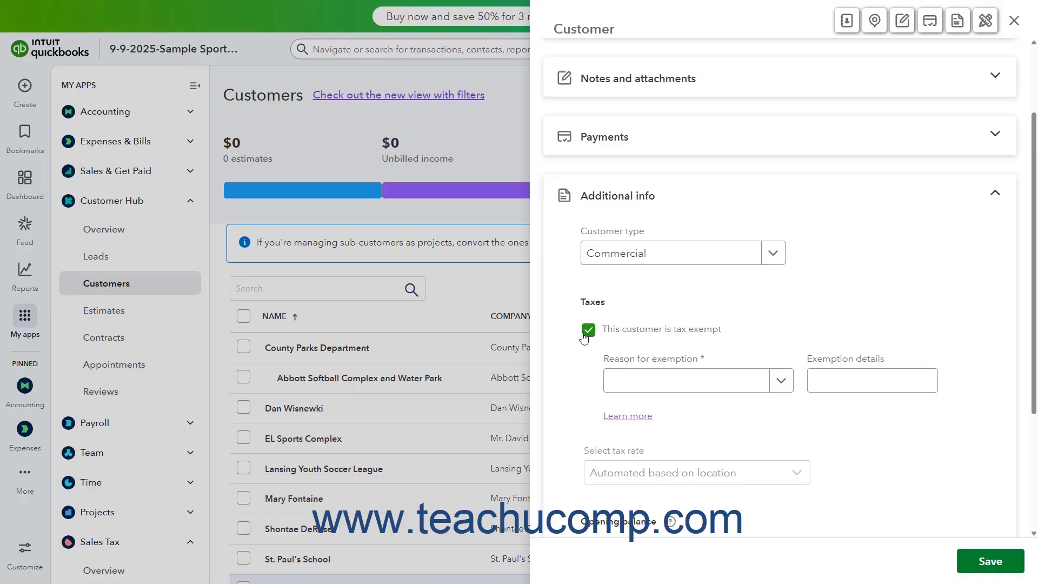
left_click(785, 383)
left_click(785, 383)
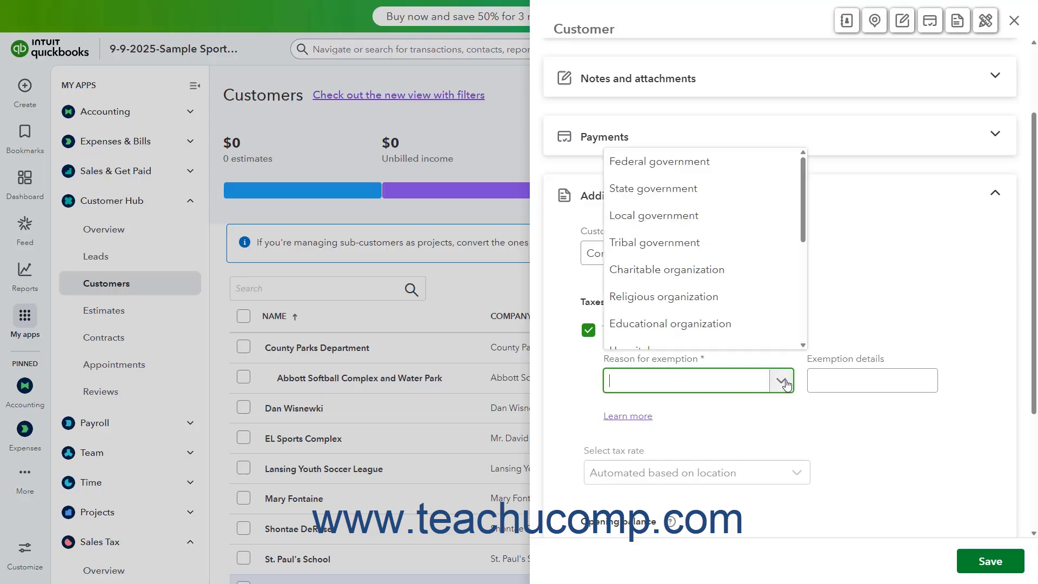
left_click(785, 383)
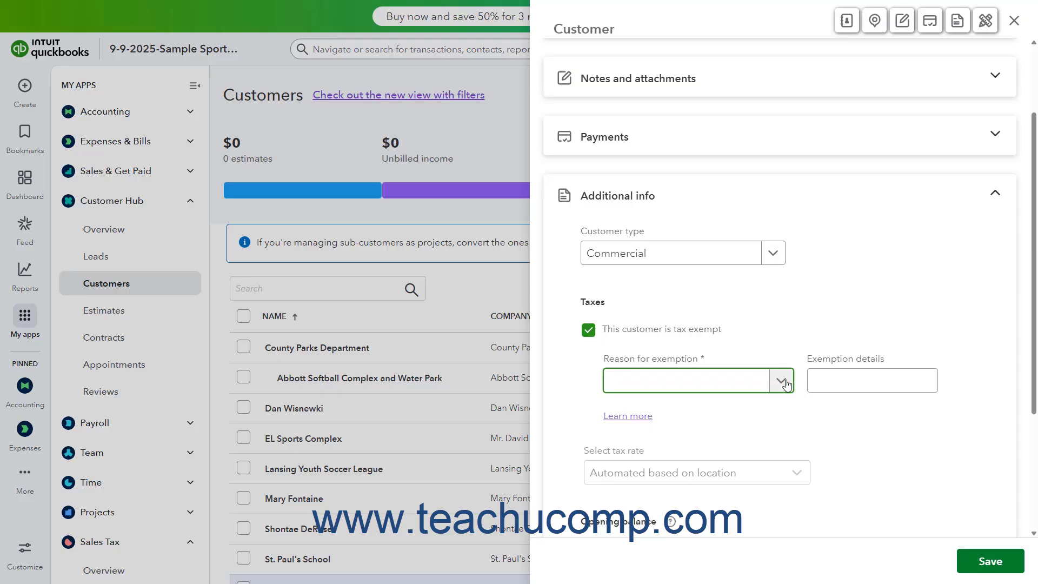
left_click(838, 384)
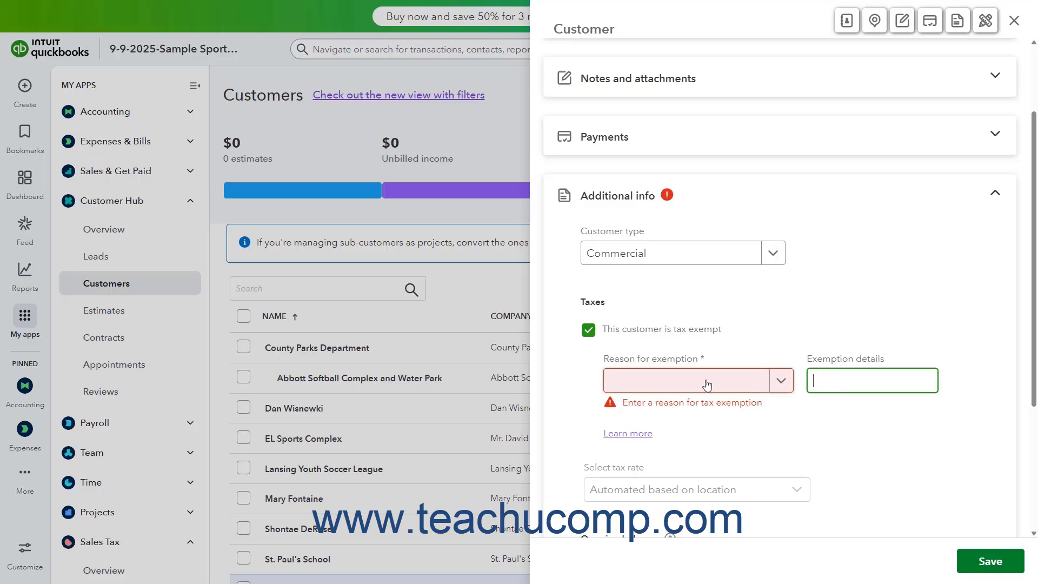
left_click(589, 335)
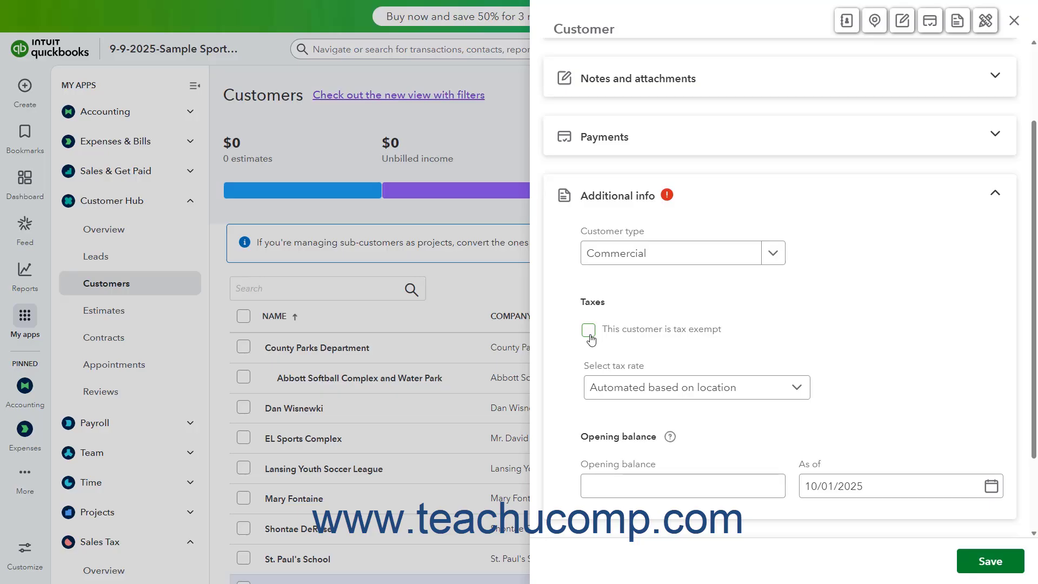
left_click(798, 389)
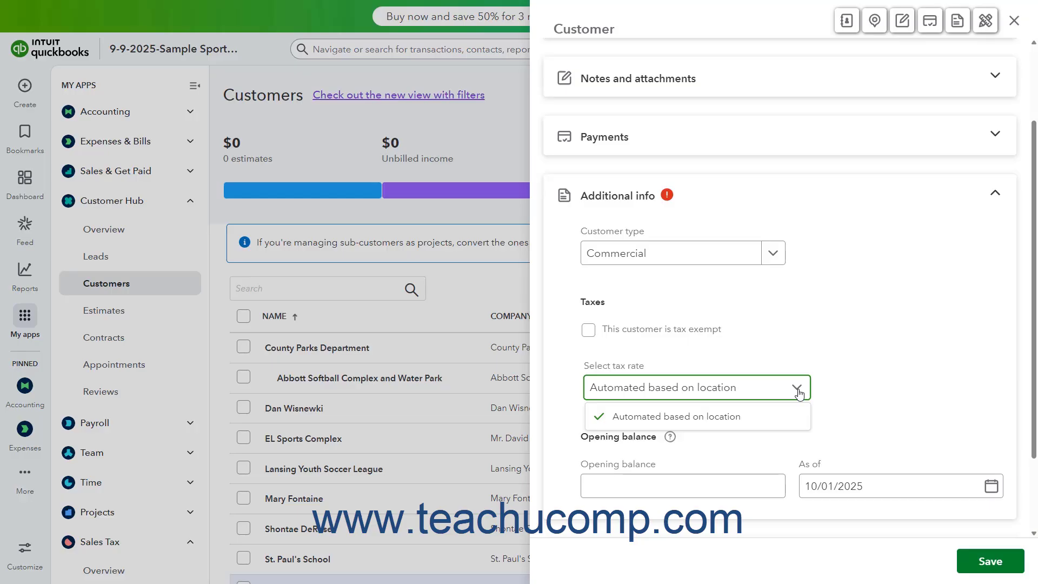
left_click(798, 389)
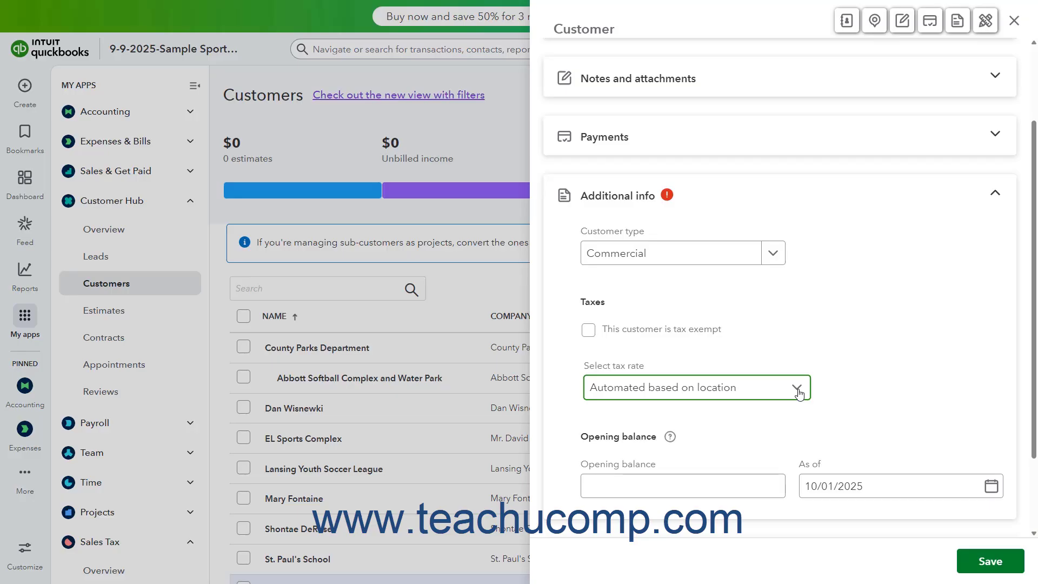
Step: Keep the 0.00 opening balance as of 10/01/2025, then swap Additional info for Custom fields
left_click(665, 482)
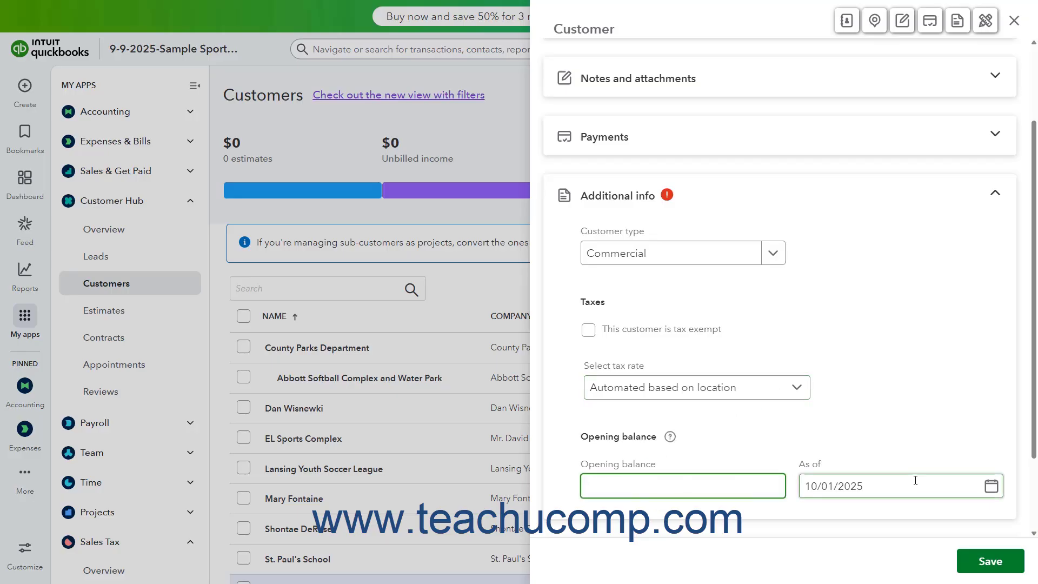
left_click(989, 489)
left_click(988, 487)
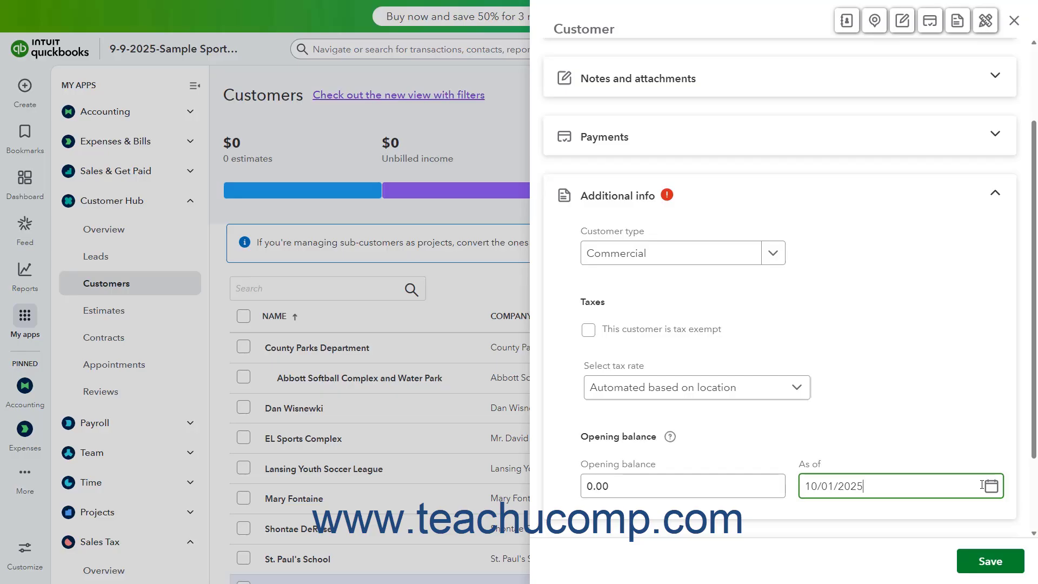
left_click(816, 205)
left_click(733, 290)
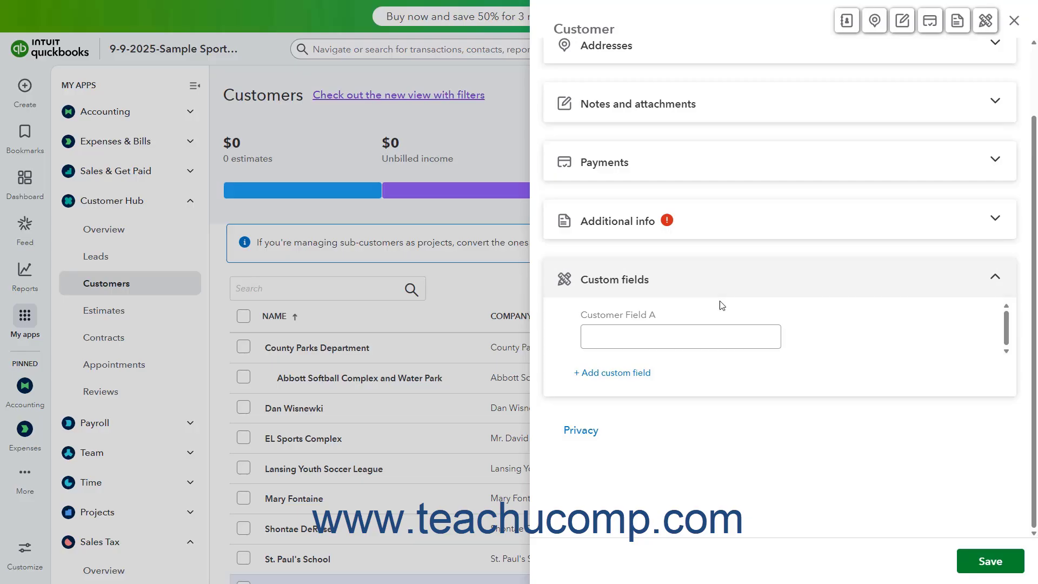
Step: Discard the unused custom field panel and save the Sportsdome Softball customer, returning to the Customers list
left_click(624, 373)
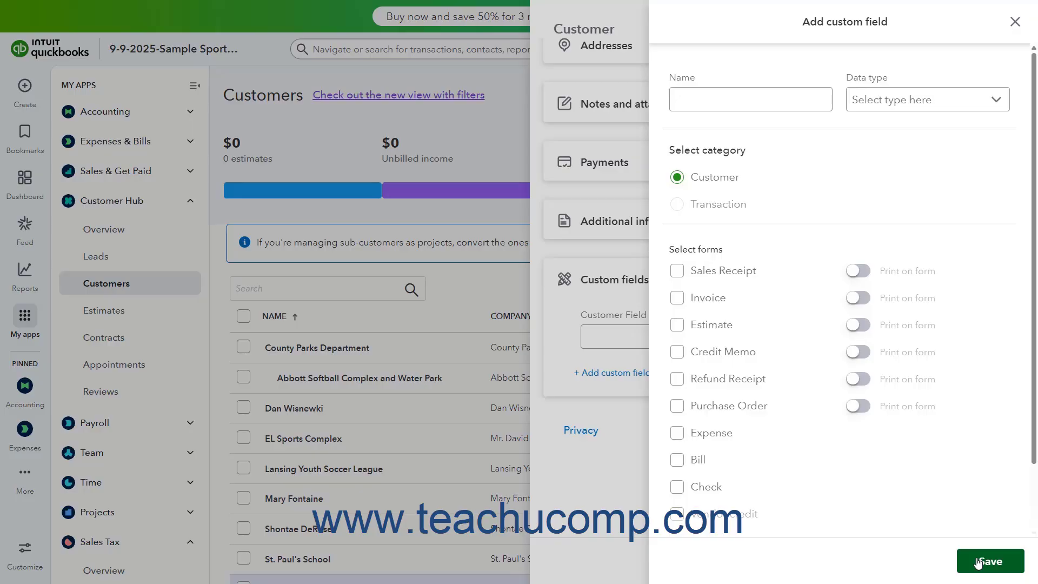
left_click(1009, 28)
left_click(639, 358)
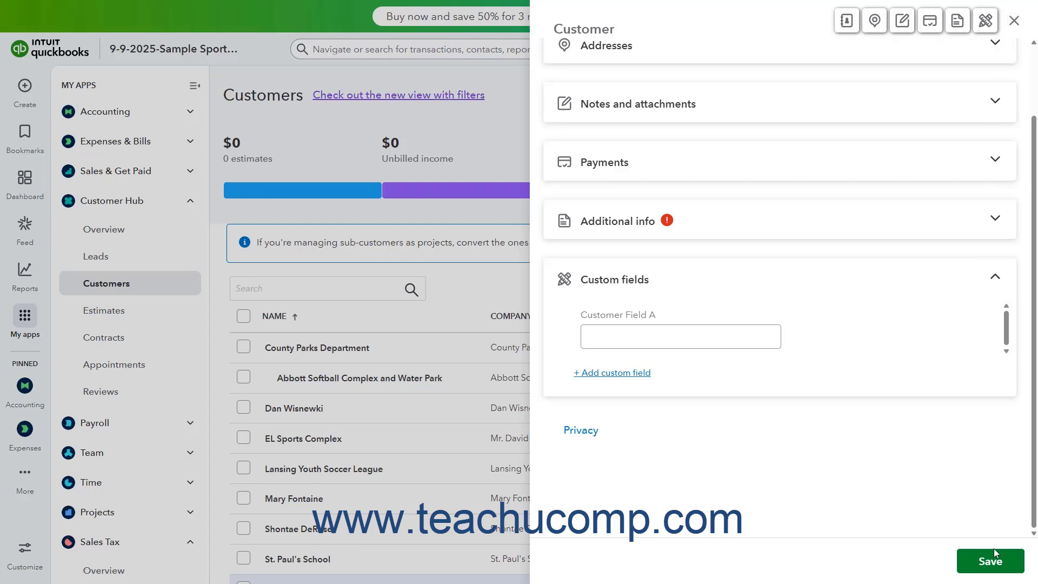
left_click(993, 568)
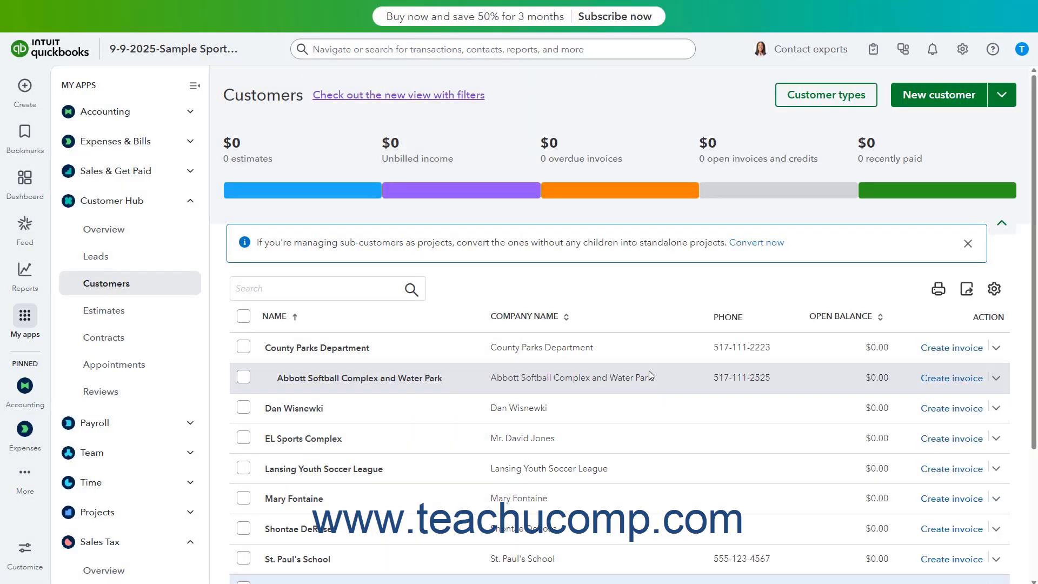